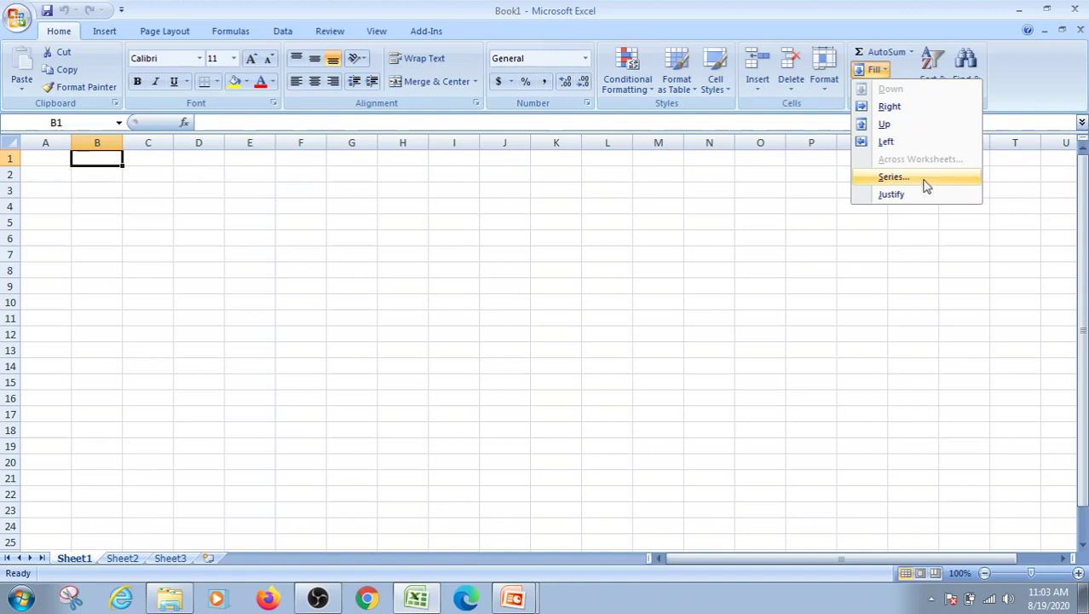
Enter 1 in B1 and fill it down to B16 as the series 1 through 16.
{"action": "left_click", "coordinate": [797, 224]}
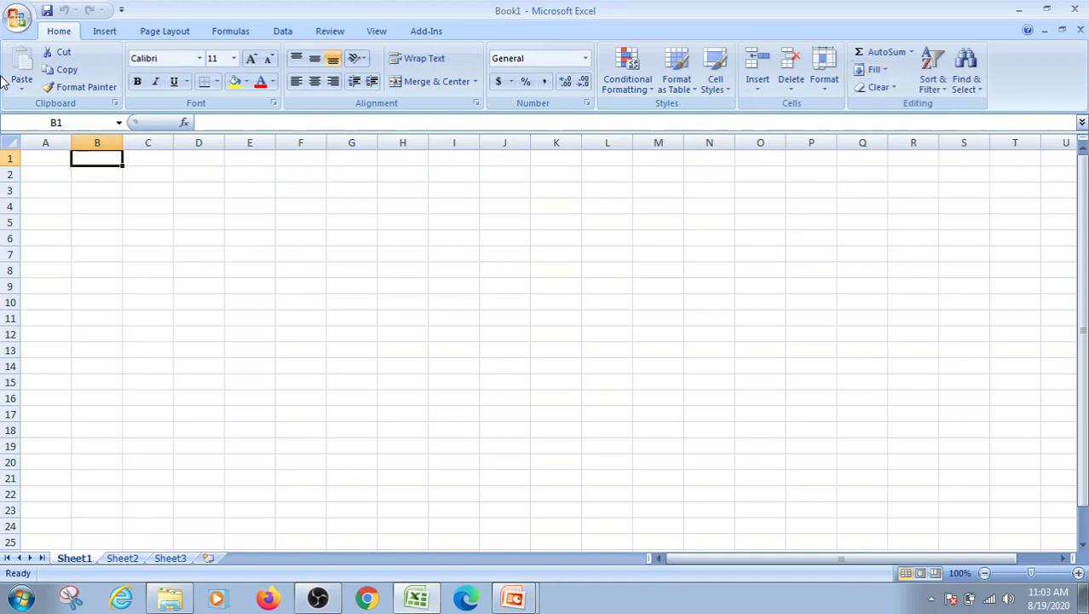
{"action": "left_click", "coordinate": [878, 71]}
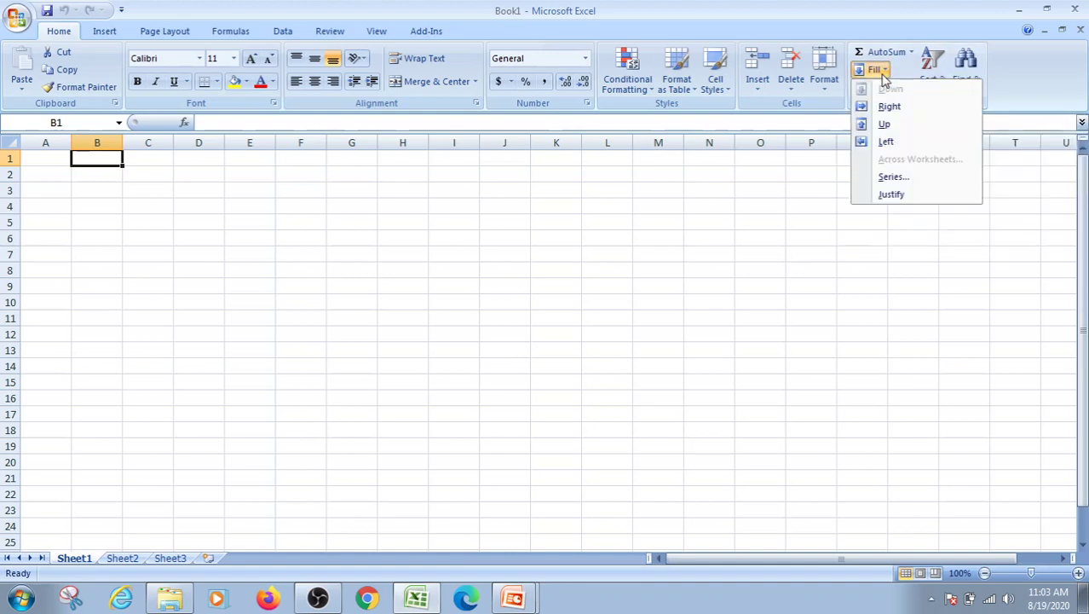
{"action": "left_click", "coordinate": [258, 168]}
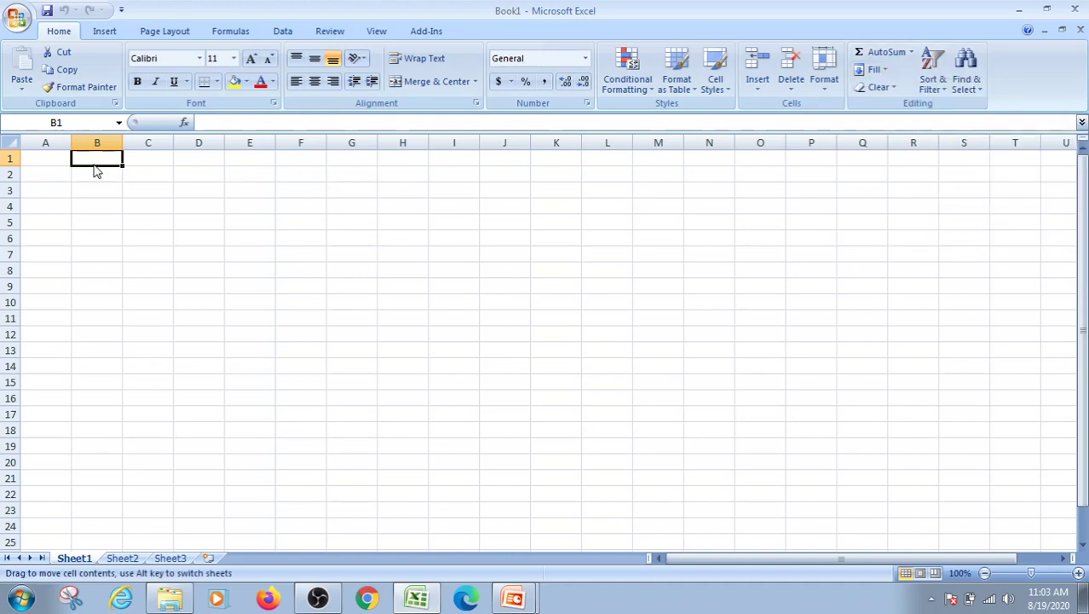
{"action": "double_click", "coordinate": [97, 158]}
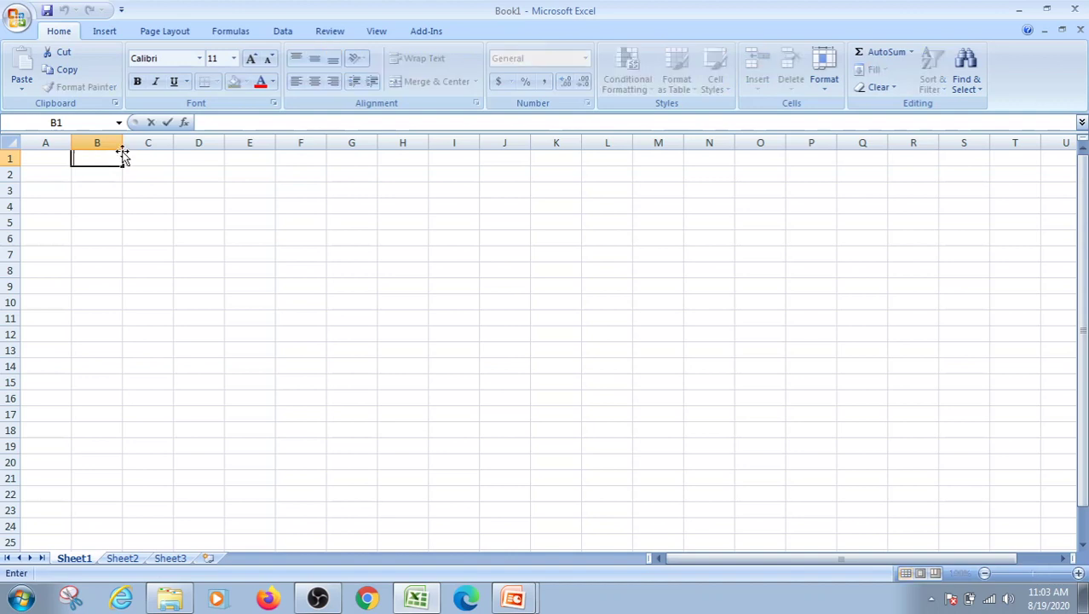
{"action": "type", "text": "1"}
{"action": "left_click_drag", "start_coordinate": [123, 168], "coordinate": [120, 408]}
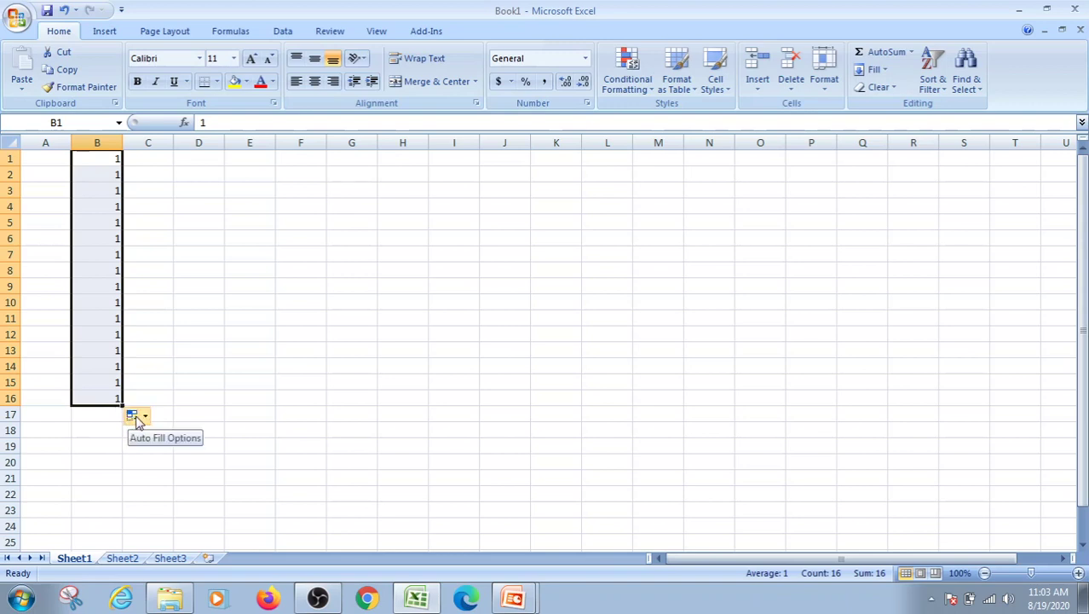
{"action": "left_click", "coordinate": [138, 418]}
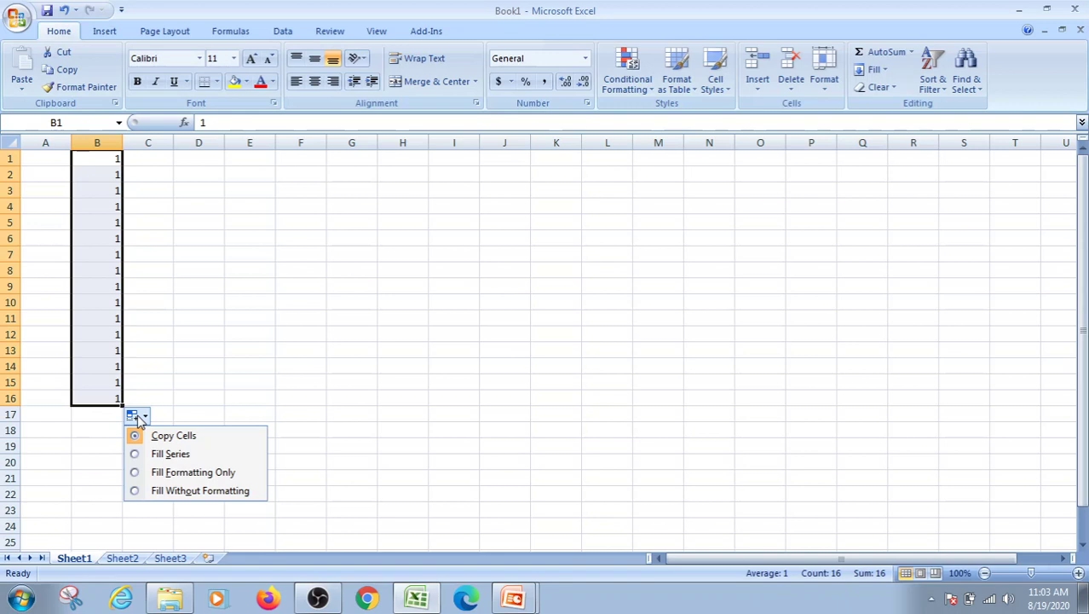
{"action": "left_click", "coordinate": [170, 454]}
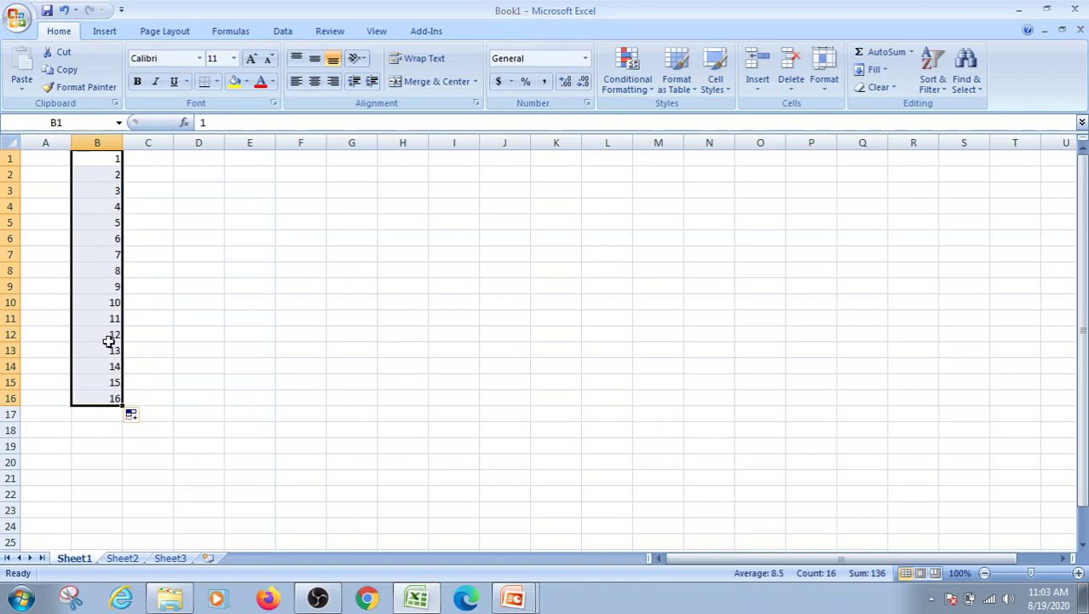
{"action": "left_click", "coordinate": [177, 350]}
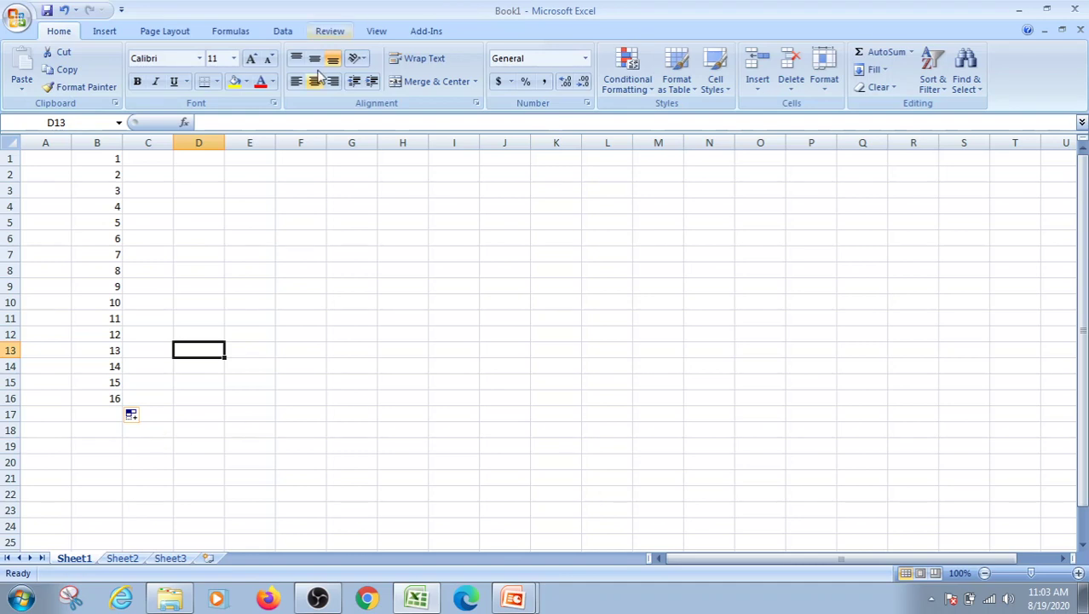
Fill row 7 from B7 across to K7 as a series counting 7 to 16.
{"action": "left_click", "coordinate": [113, 256]}
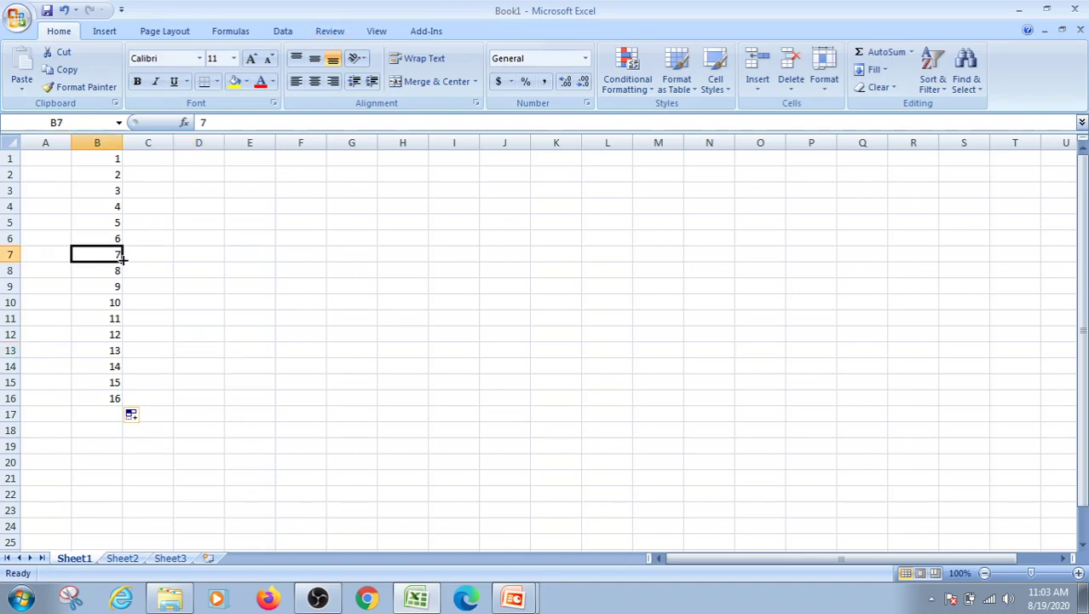
{"action": "left_click_drag", "start_coordinate": [123, 259], "coordinate": [583, 269]}
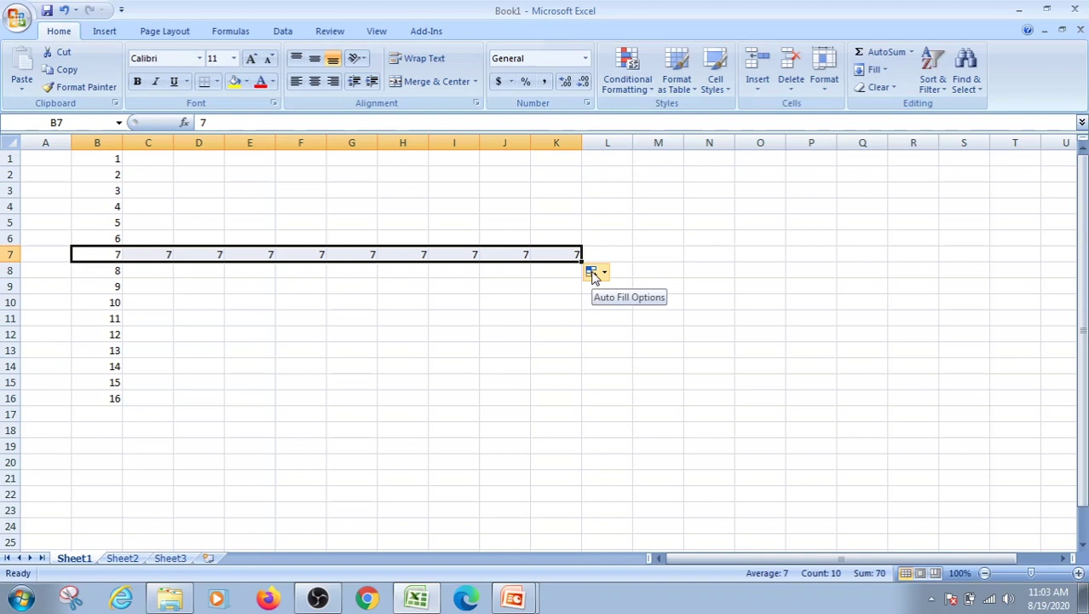
{"action": "left_click", "coordinate": [594, 273]}
{"action": "left_click", "coordinate": [631, 311]}
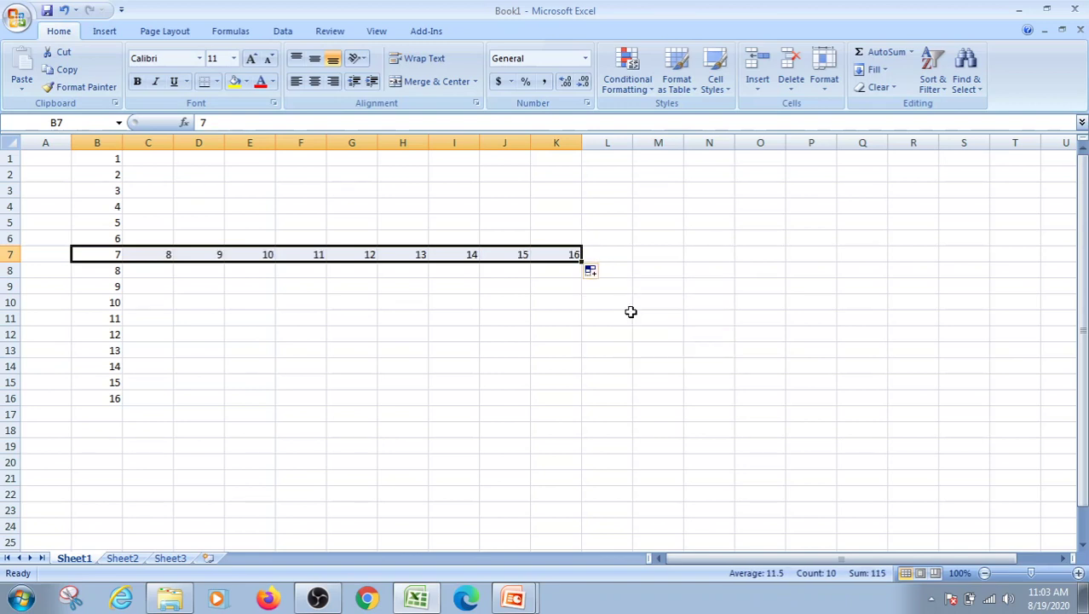
Fill upward from F7 so F2:F6 count 6 to 10.
{"action": "left_click", "coordinate": [313, 254]}
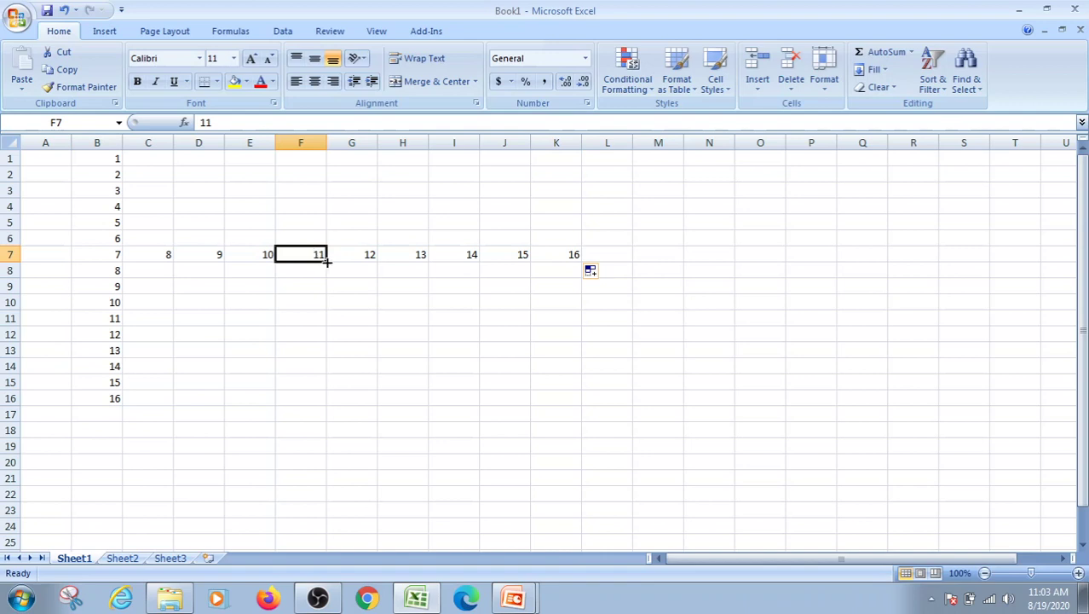
{"action": "left_click_drag", "start_coordinate": [327, 260], "coordinate": [317, 162]}
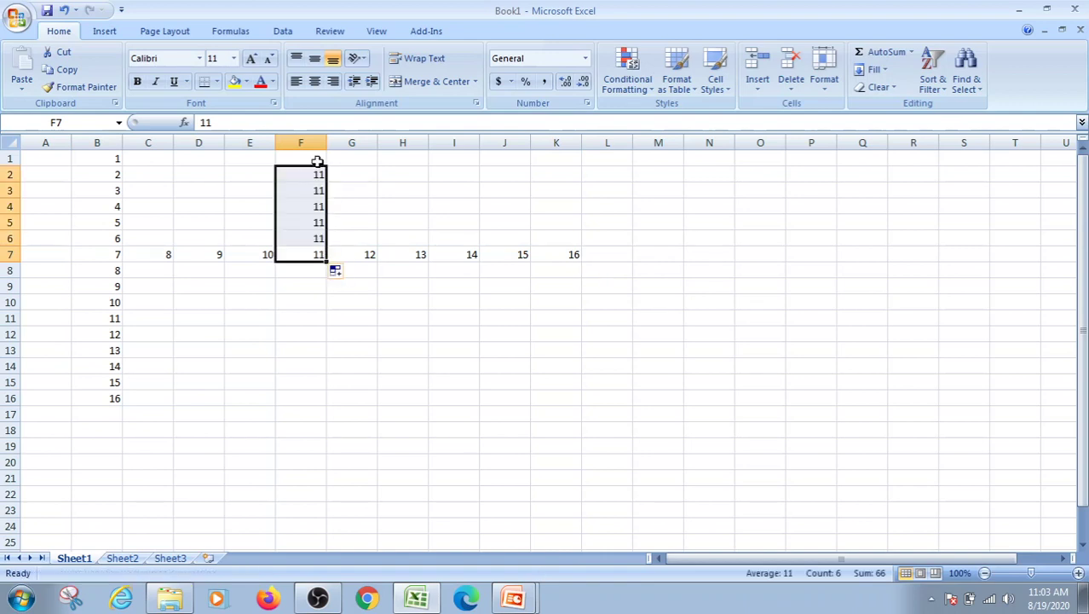
{"action": "left_click", "coordinate": [338, 273]}
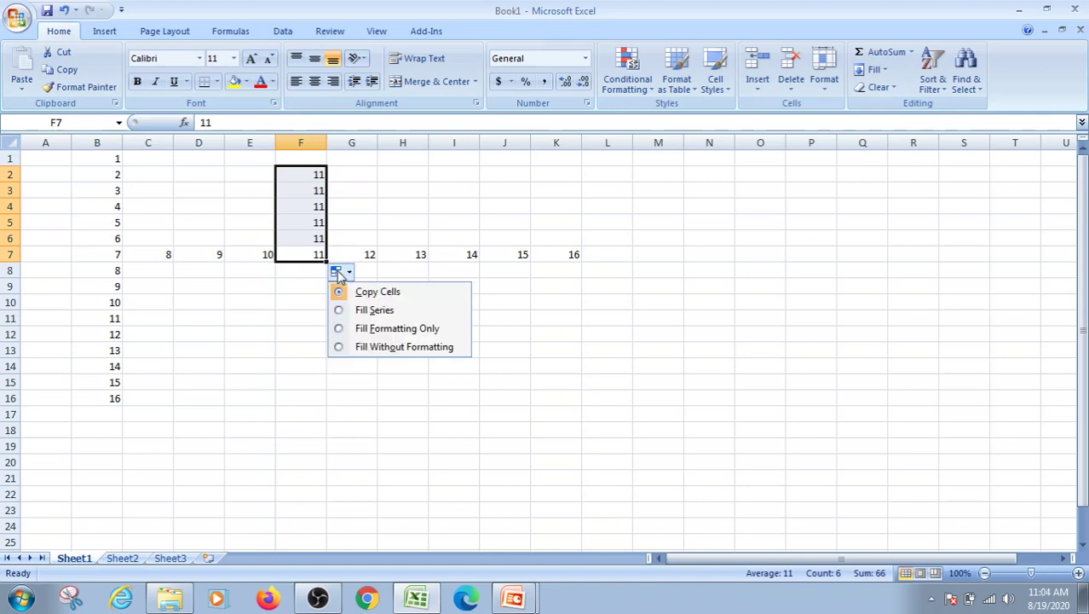
{"action": "left_click", "coordinate": [374, 312]}
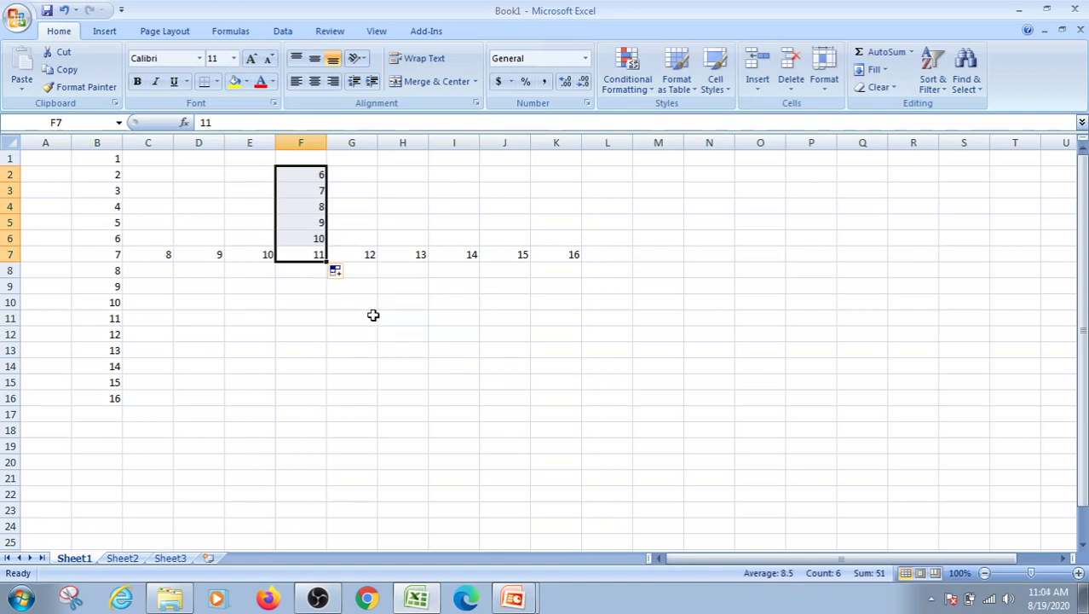
{"action": "left_click", "coordinate": [401, 267]}
Fill down from H7 so H8:H15 count 14 to 21.
{"action": "left_click", "coordinate": [410, 257]}
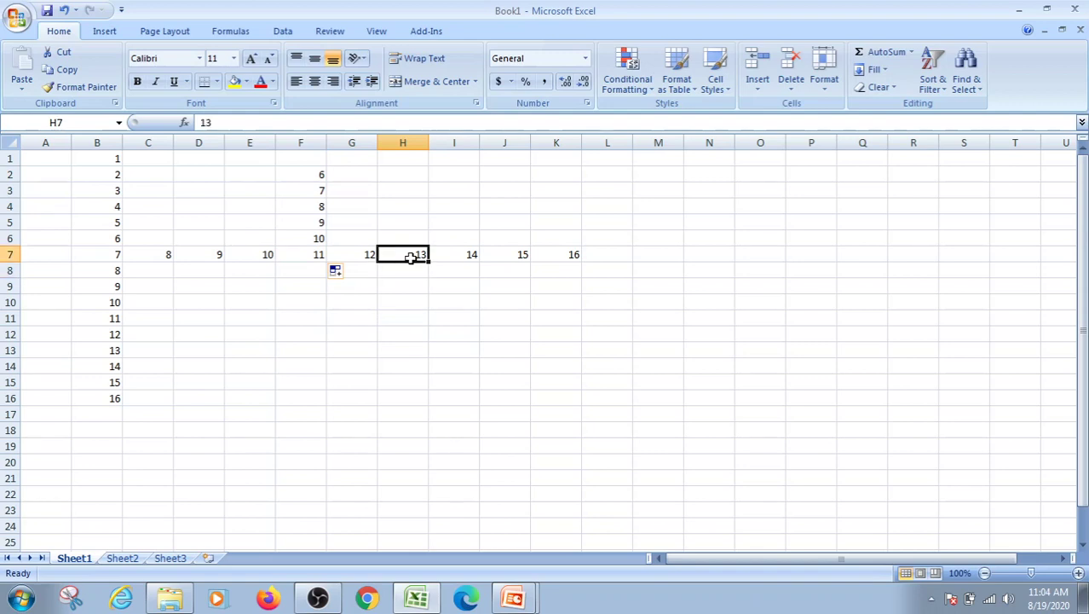
{"action": "left_click_drag", "start_coordinate": [427, 263], "coordinate": [438, 401]}
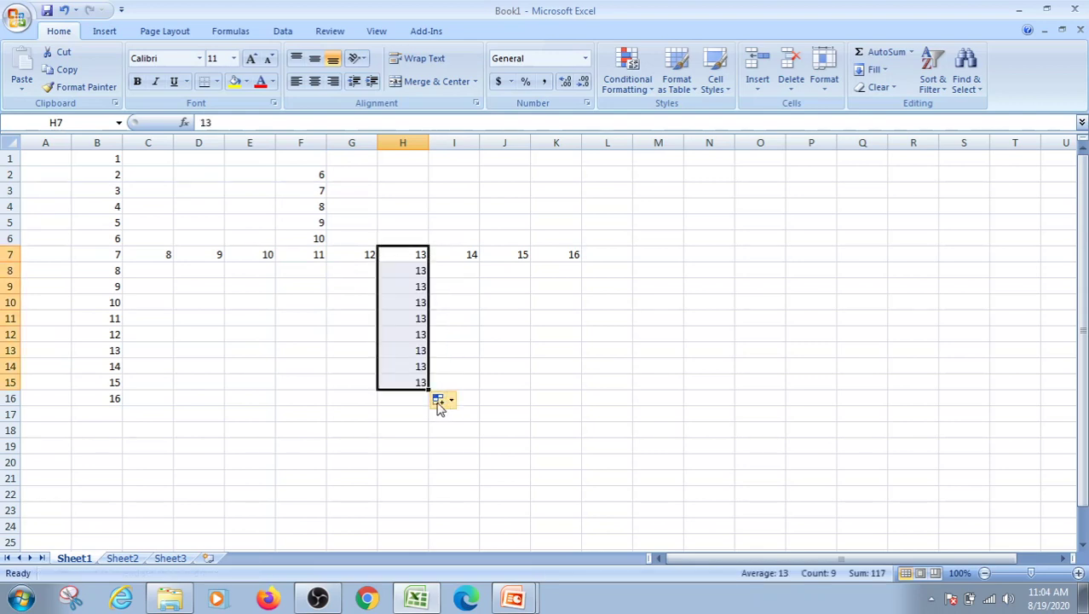
{"action": "left_click", "coordinate": [439, 400]}
{"action": "left_click", "coordinate": [471, 440]}
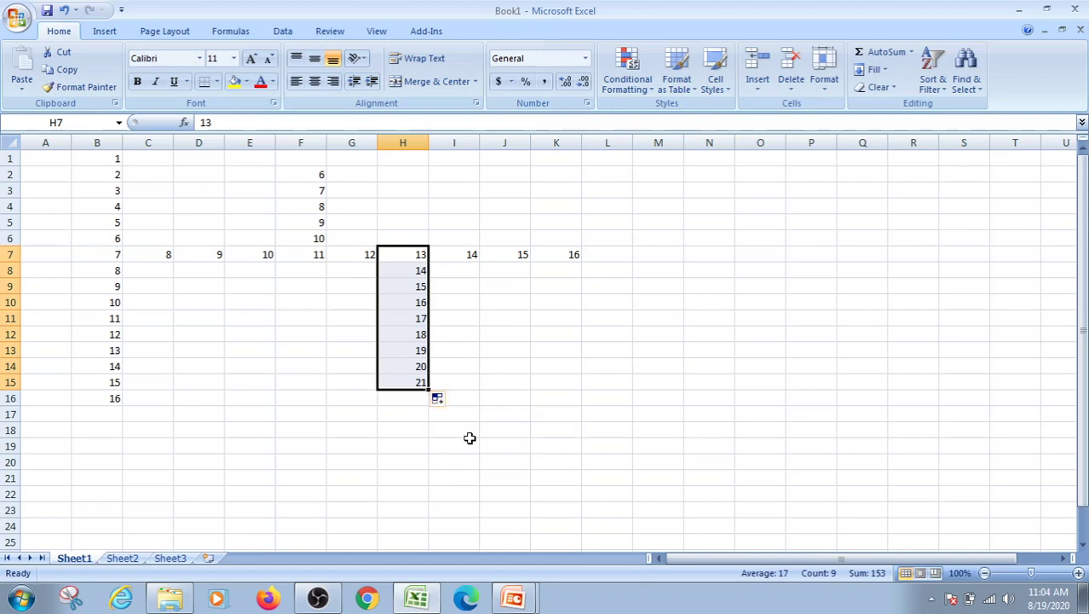
{"action": "left_click", "coordinate": [365, 401]}
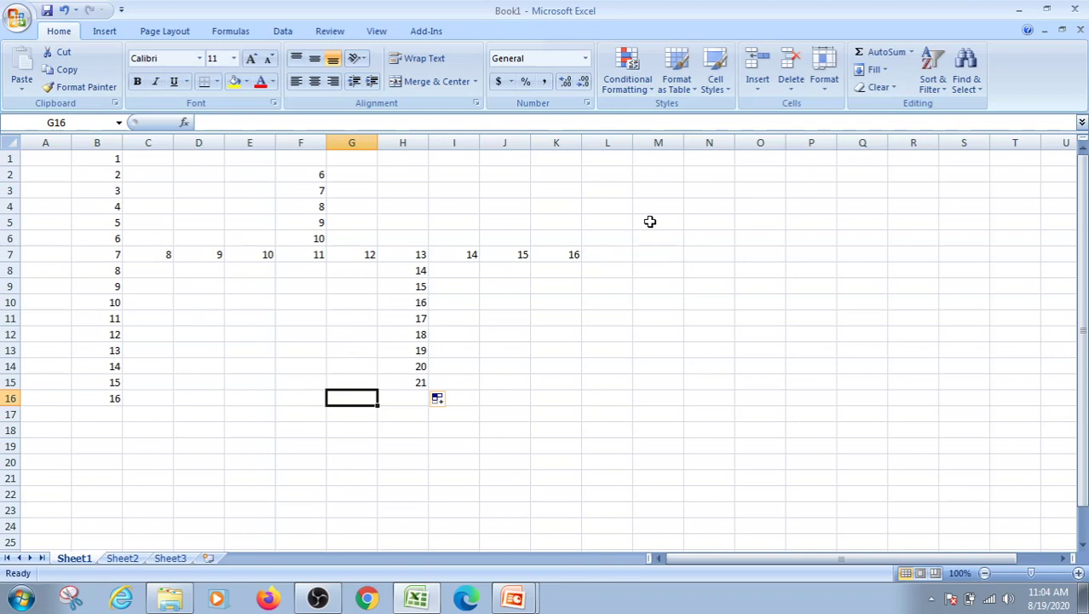
Enter MAY in M5, fill months down to M19, and widen column M.
{"action": "left_click", "coordinate": [650, 222]}
{"action": "type", "text": "MA"}
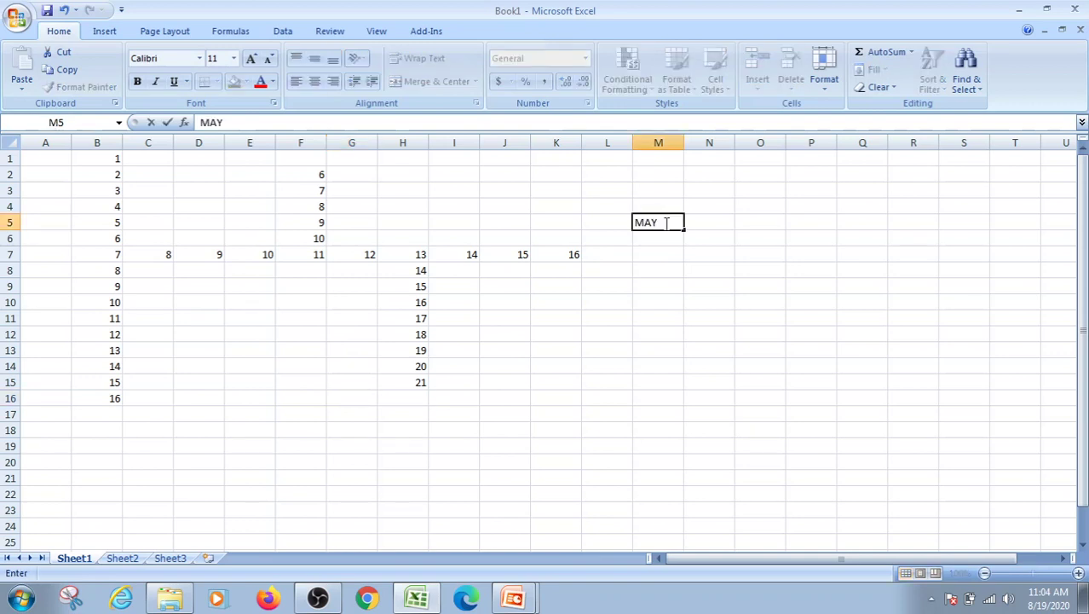
{"action": "type", "text": "Y"}
{"action": "left_click_drag", "start_coordinate": [683, 229], "coordinate": [701, 446]}
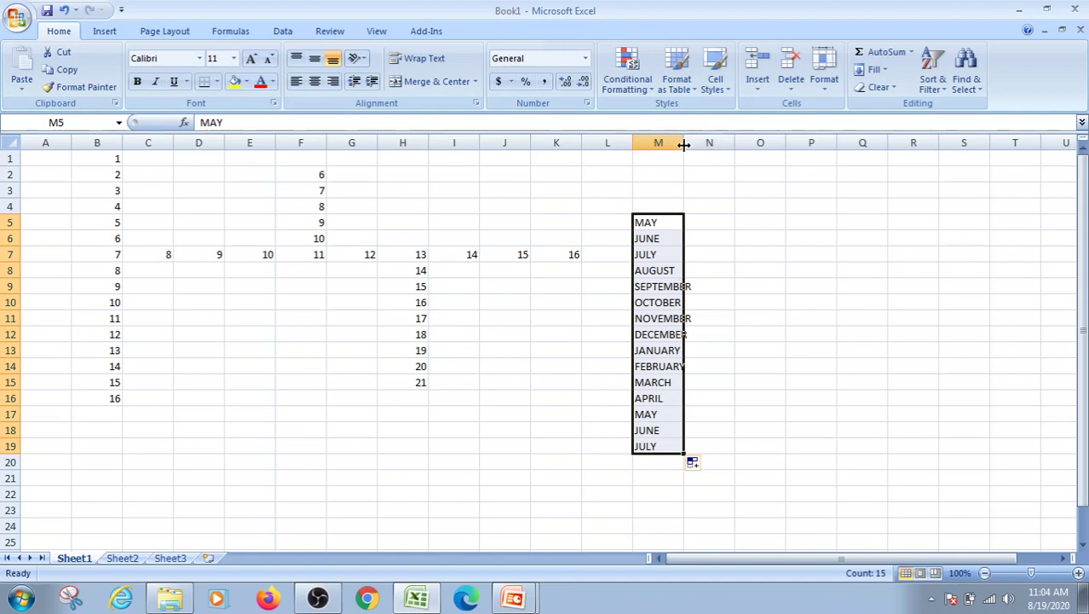
{"action": "left_click_drag", "start_coordinate": [684, 145], "coordinate": [709, 145]}
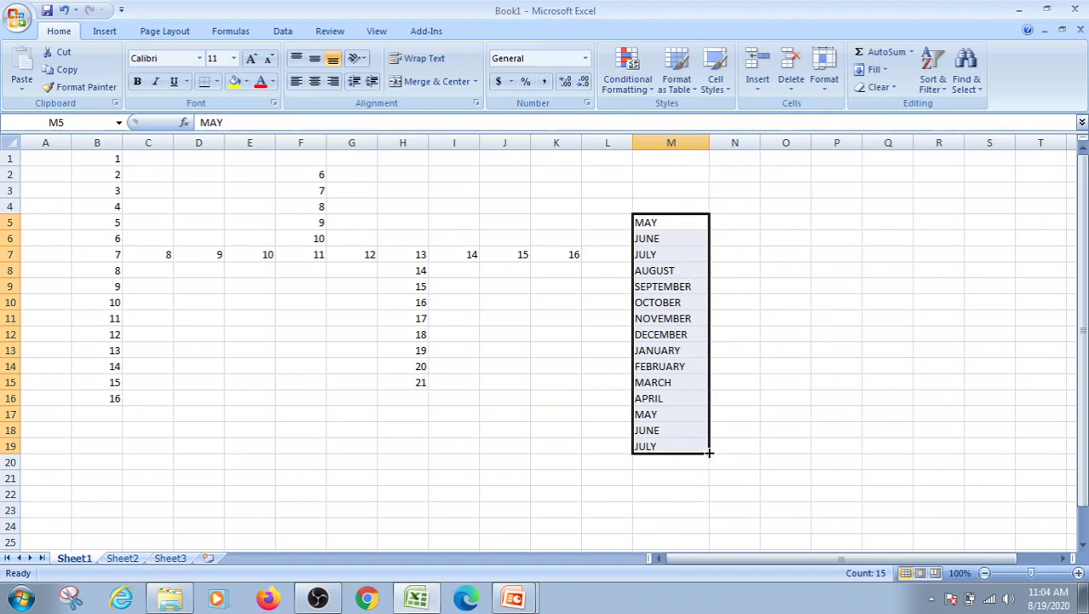
Extend months from NOVEMBER in M11 across to R11 and from FEBRUARY in M14 left to J14.
{"action": "left_click", "coordinate": [665, 316]}
{"action": "left_click_drag", "start_coordinate": [711, 324], "coordinate": [978, 298]}
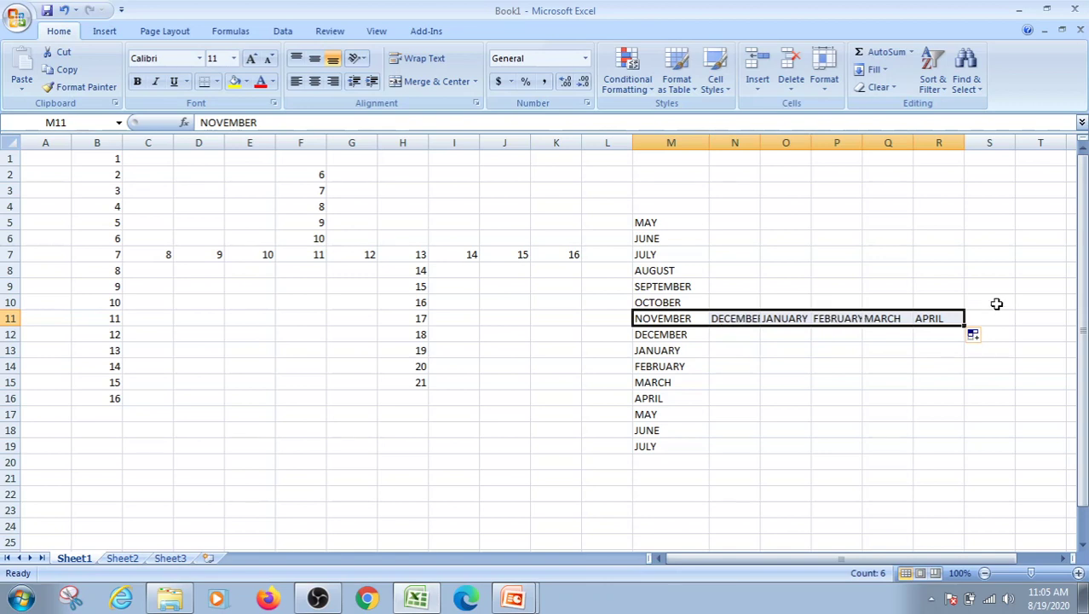
{"action": "left_click", "coordinate": [663, 367]}
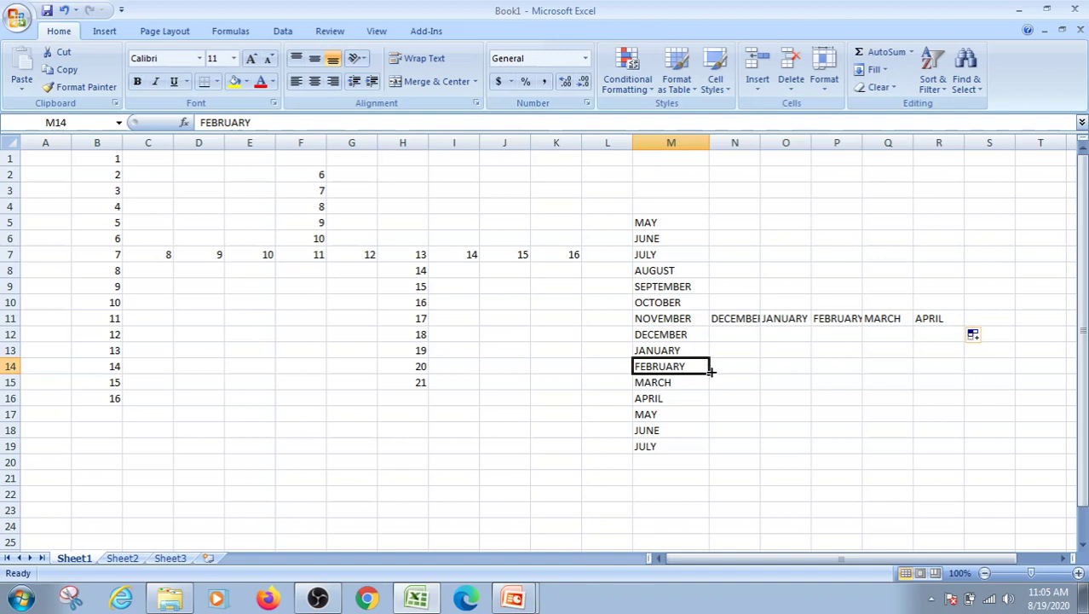
{"action": "left_click_drag", "start_coordinate": [708, 375], "coordinate": [476, 382]}
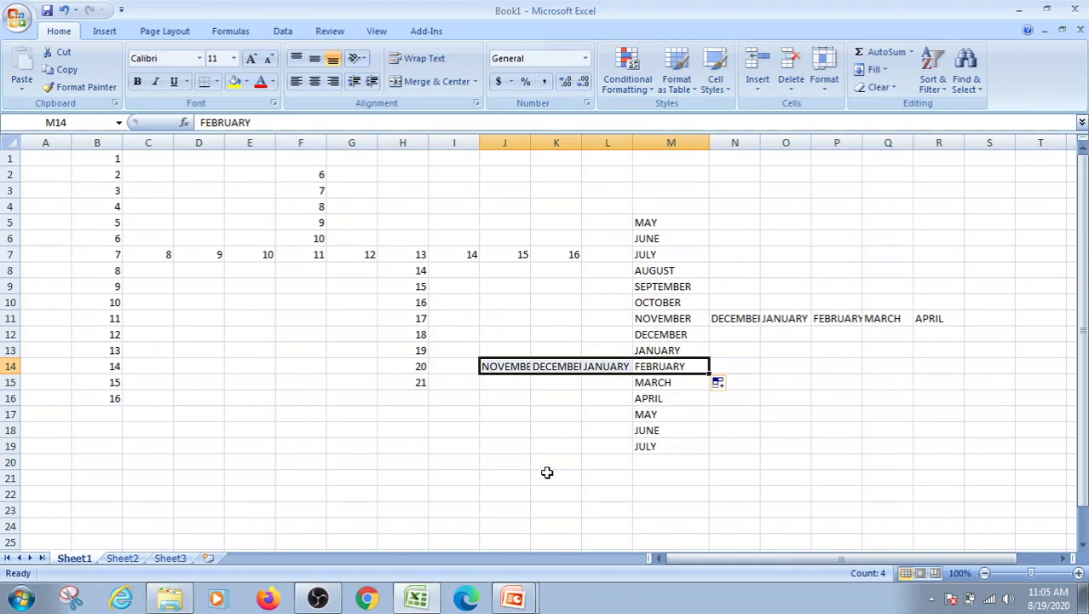
{"action": "scroll", "coordinate": [603, 382], "scroll_direction": "down", "scroll_amount": 4}
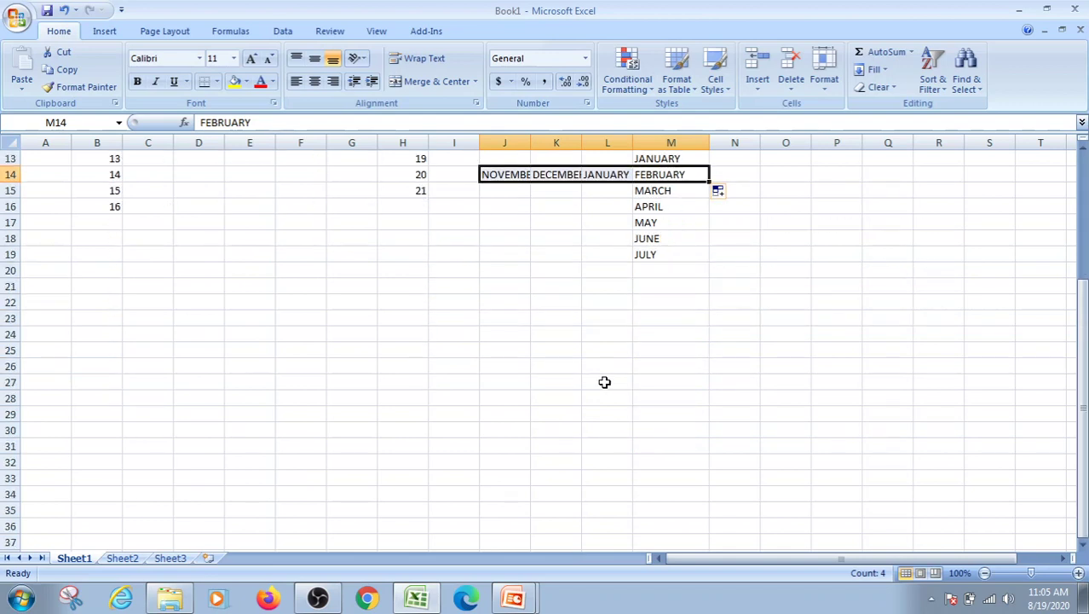
{"action": "scroll", "coordinate": [605, 382], "scroll_direction": "down", "scroll_amount": 1}
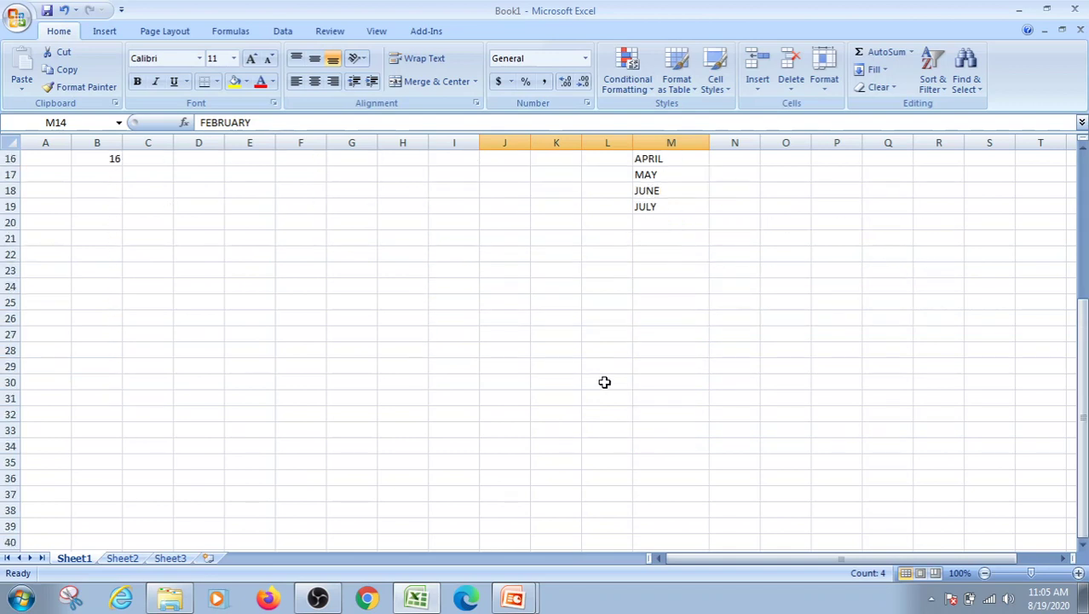
Enter the date 1/5/2001 in cell D18.
{"action": "left_click", "coordinate": [198, 191]}
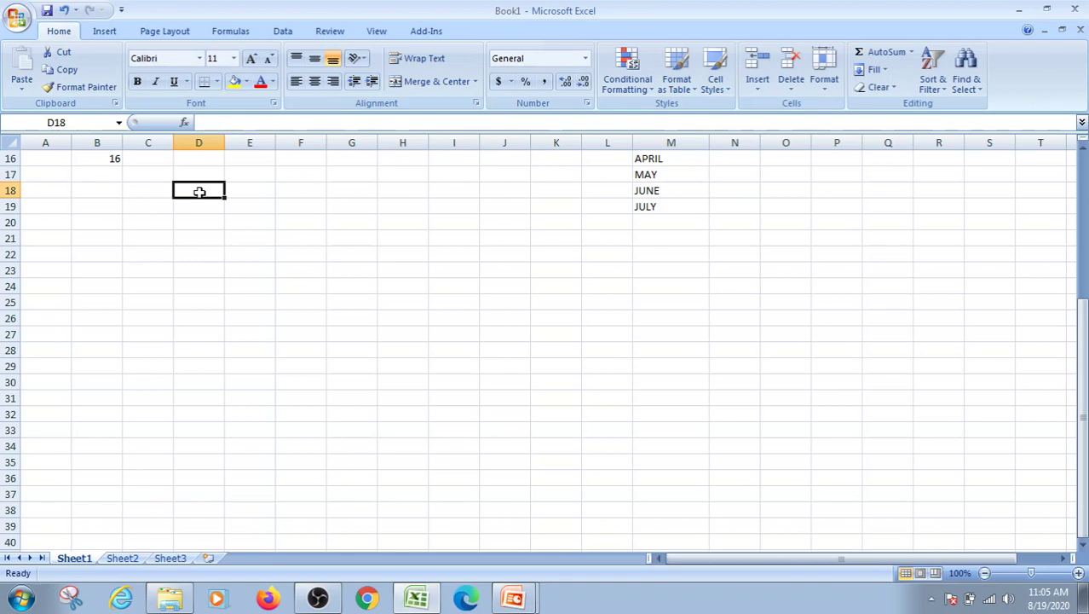
{"action": "type", "text": "1/5"}
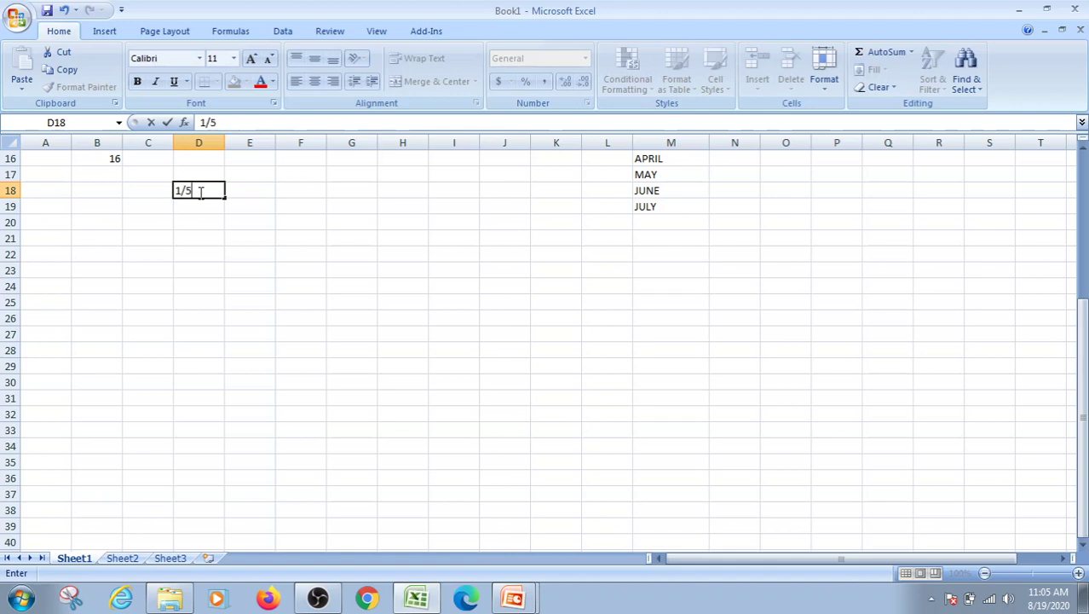
{"action": "type", "text": "/200"}
{"action": "type", "text": "1"}
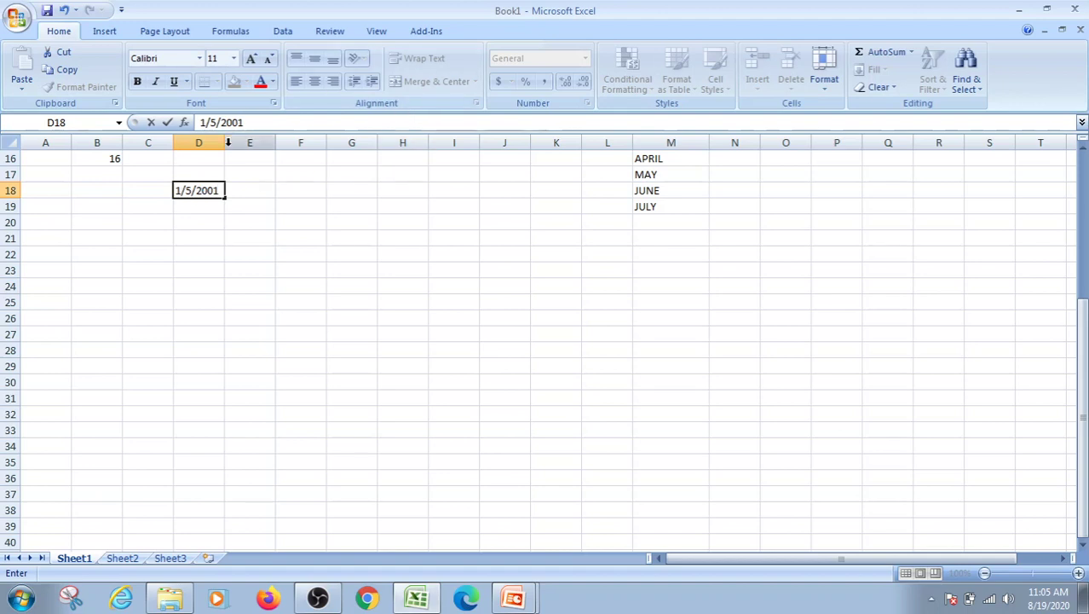
{"action": "left_click", "coordinate": [215, 220]}
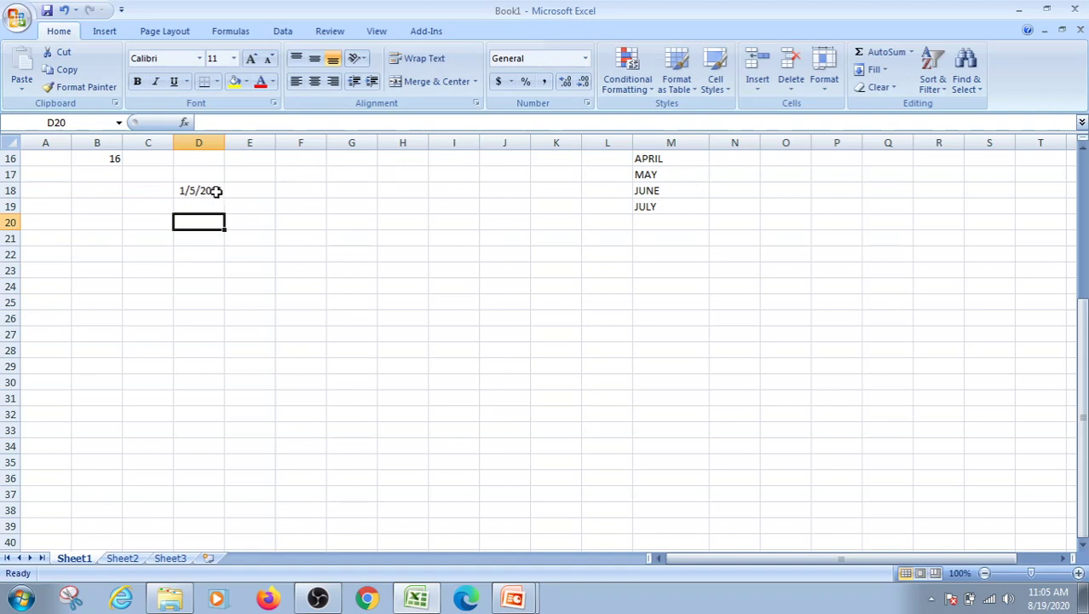
Format D18 with the long date format, showing Friday, January 05, 2001.
{"action": "left_click", "coordinate": [207, 190]}
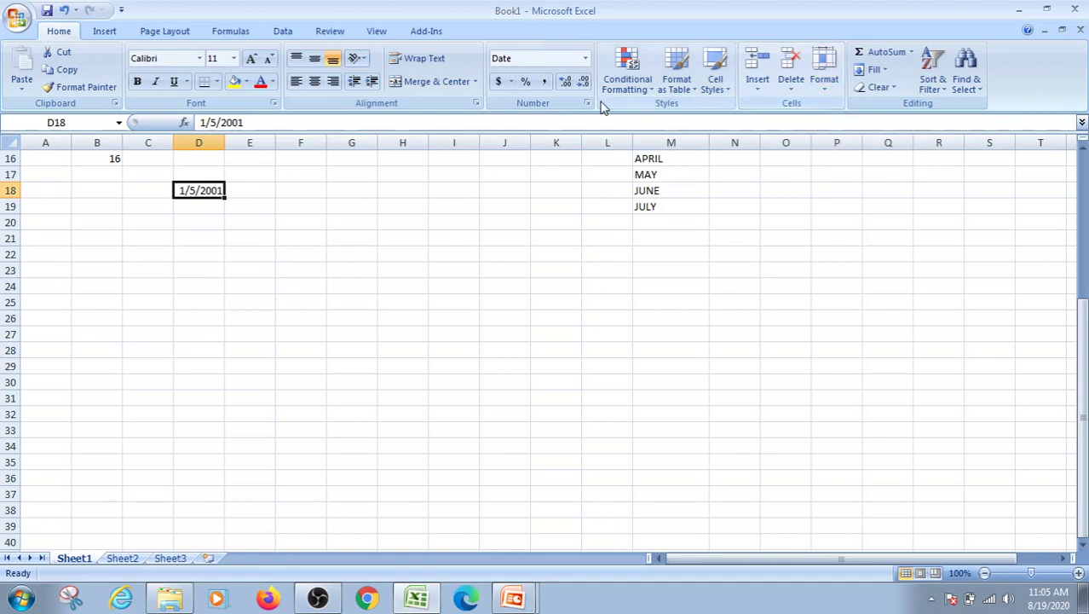
{"action": "left_click", "coordinate": [824, 92]}
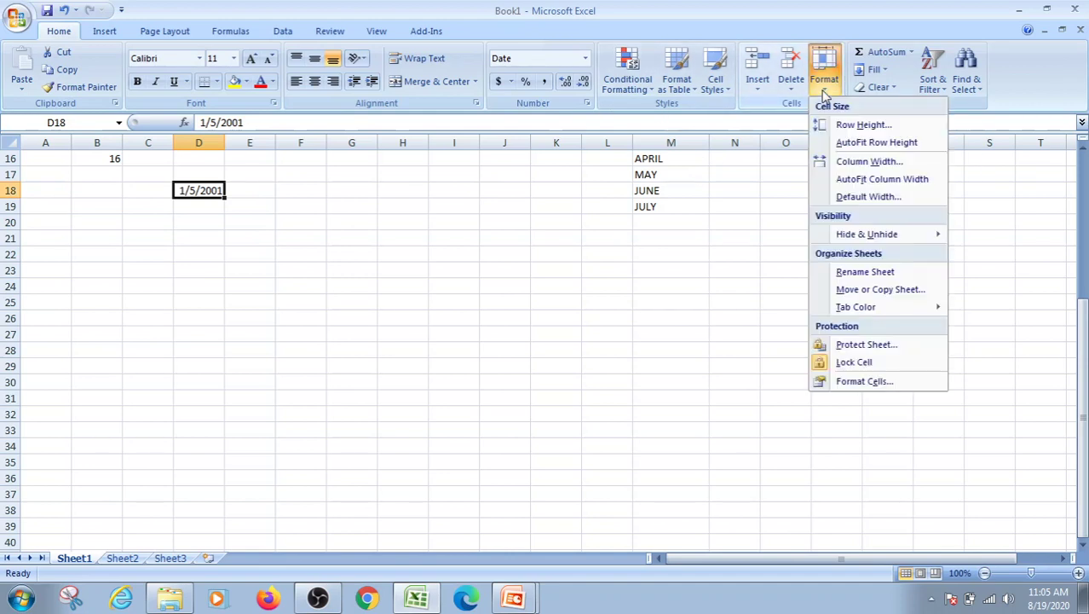
{"action": "left_click", "coordinate": [879, 382]}
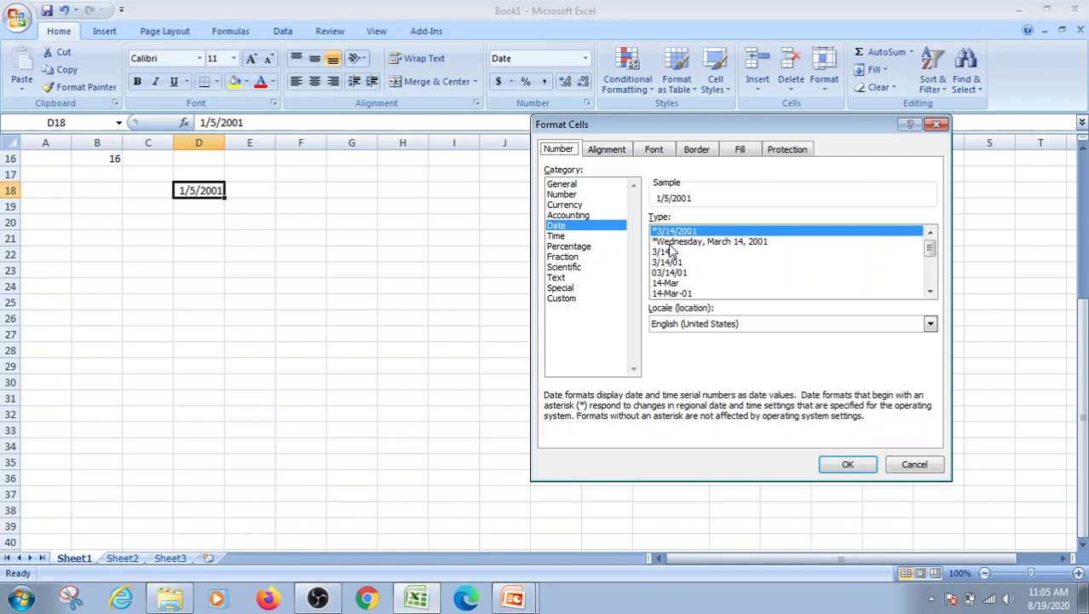
{"action": "left_click", "coordinate": [727, 242]}
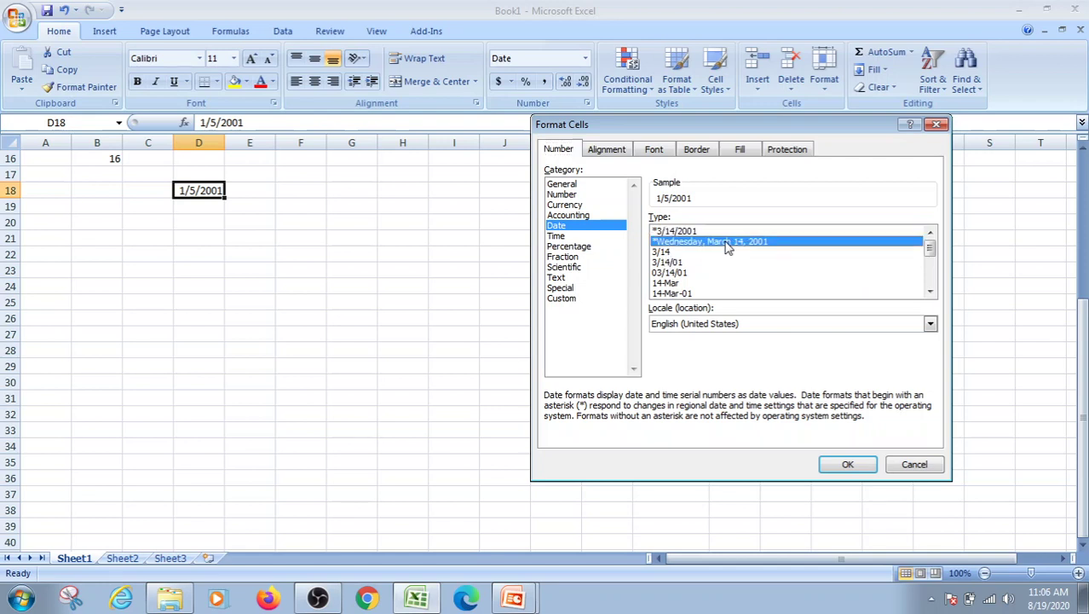
{"action": "left_click", "coordinate": [846, 466]}
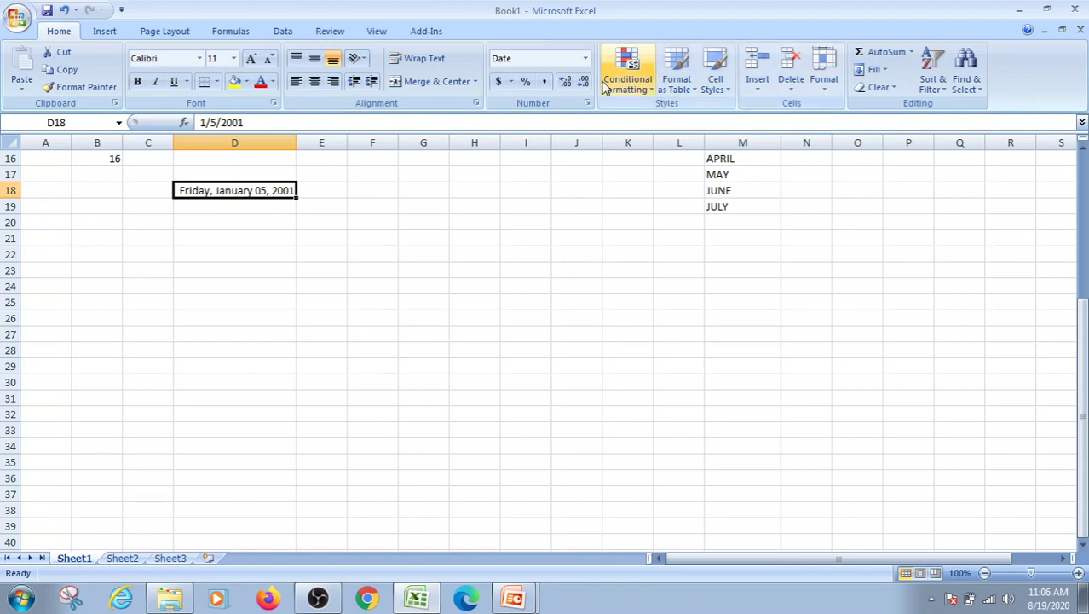
{"action": "left_click", "coordinate": [586, 60]}
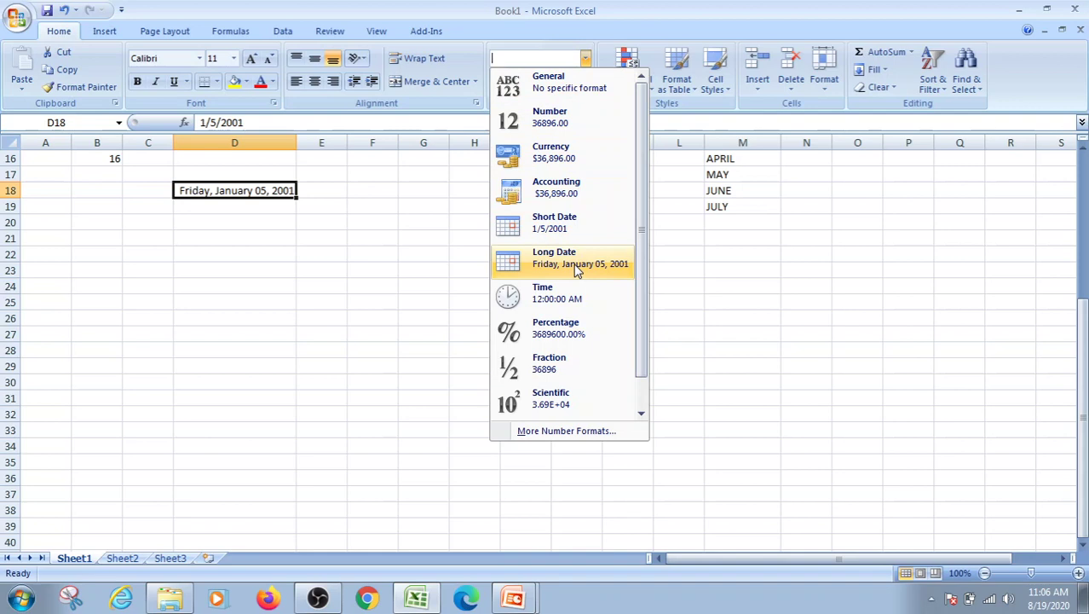
Fill daily dates down D18:D32 to Friday, January 19, 2001 and widen column D.
{"action": "left_click", "coordinate": [254, 202]}
{"action": "left_click_drag", "start_coordinate": [296, 198], "coordinate": [296, 422]}
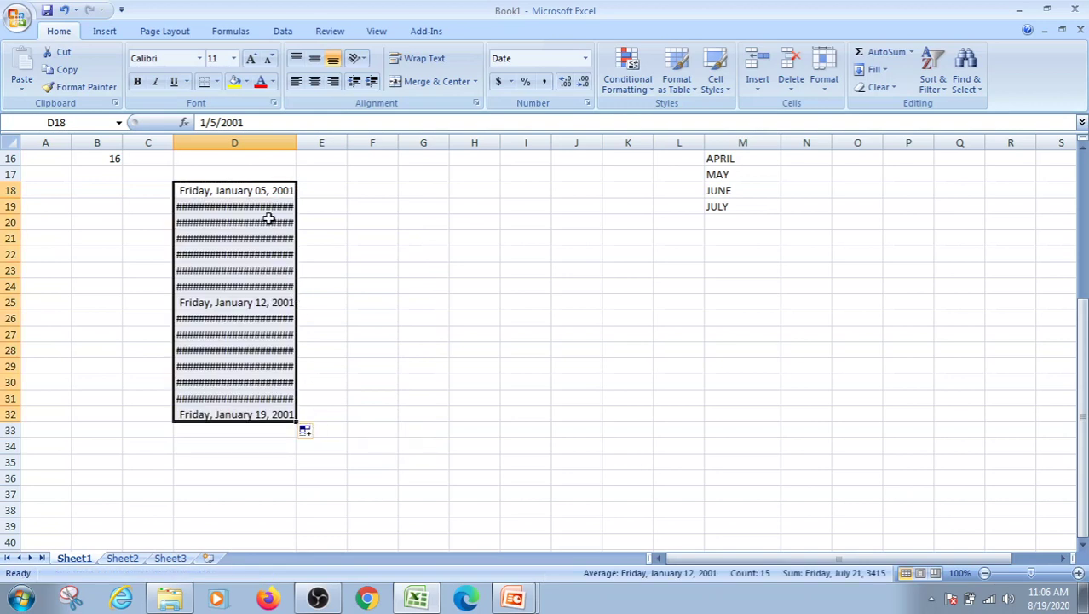
{"action": "left_click_drag", "start_coordinate": [295, 136], "coordinate": [340, 140]}
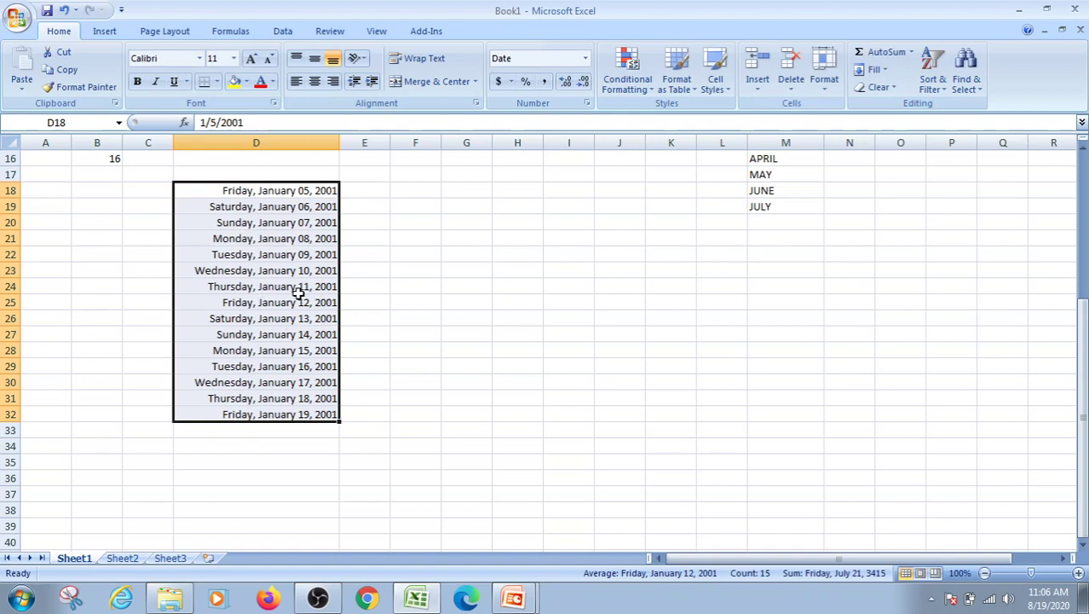
{"action": "left_click", "coordinate": [525, 179]}
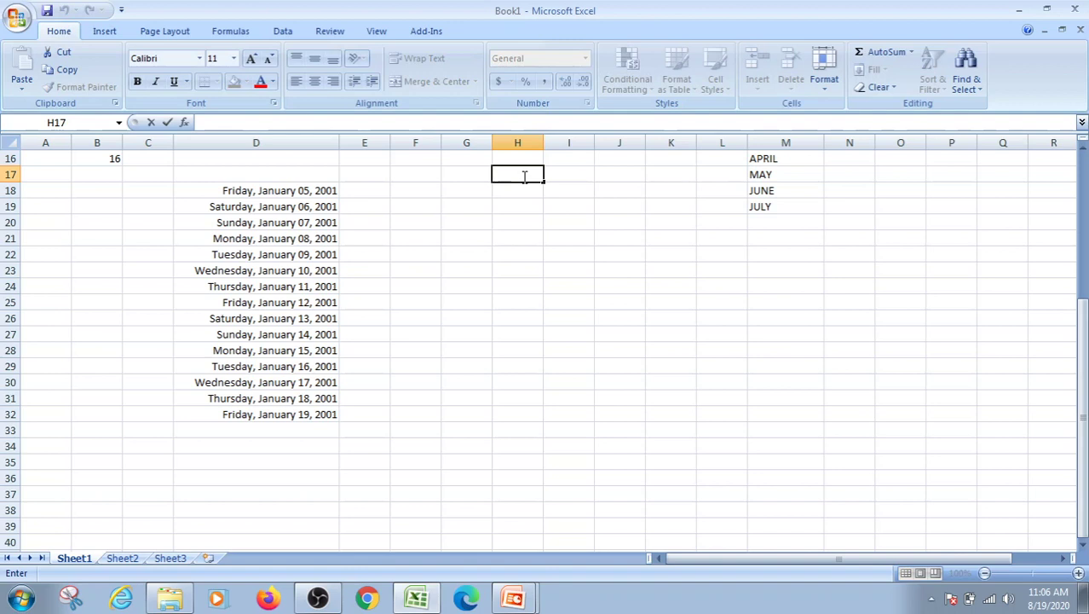
Enter 1 in H17 as the start of a new series.
{"action": "type", "text": "1"}
{"action": "left_click", "coordinate": [530, 207]}
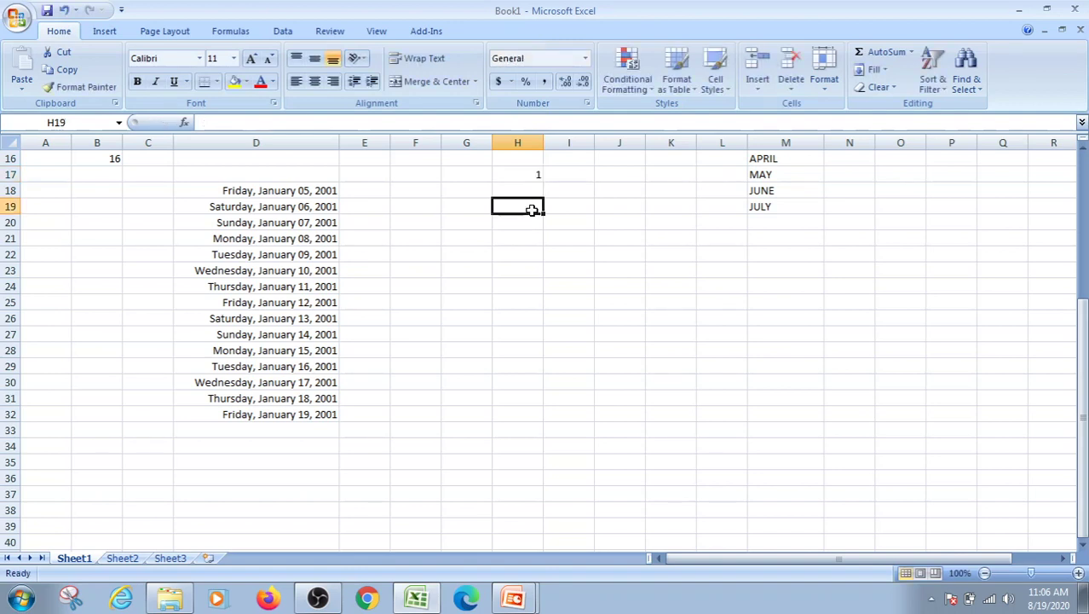
{"action": "left_click", "coordinate": [529, 185]}
{"action": "left_click", "coordinate": [524, 174]}
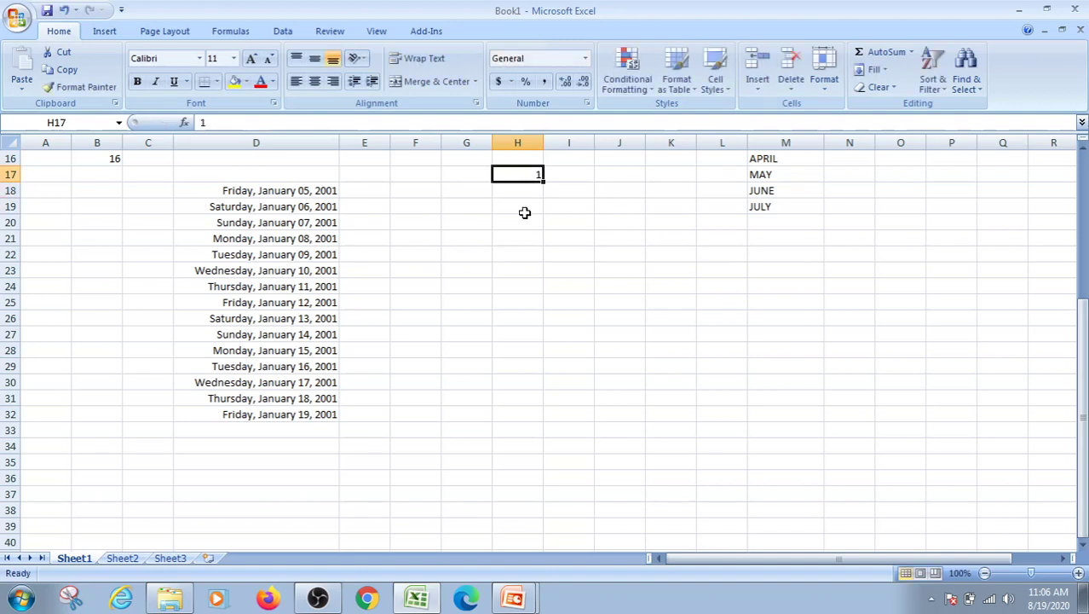
{"action": "left_click", "coordinate": [524, 211]}
{"action": "left_click", "coordinate": [522, 175]}
Fill column H with a linear series, step 1, stop value 200.
{"action": "left_click", "coordinate": [822, 85]}
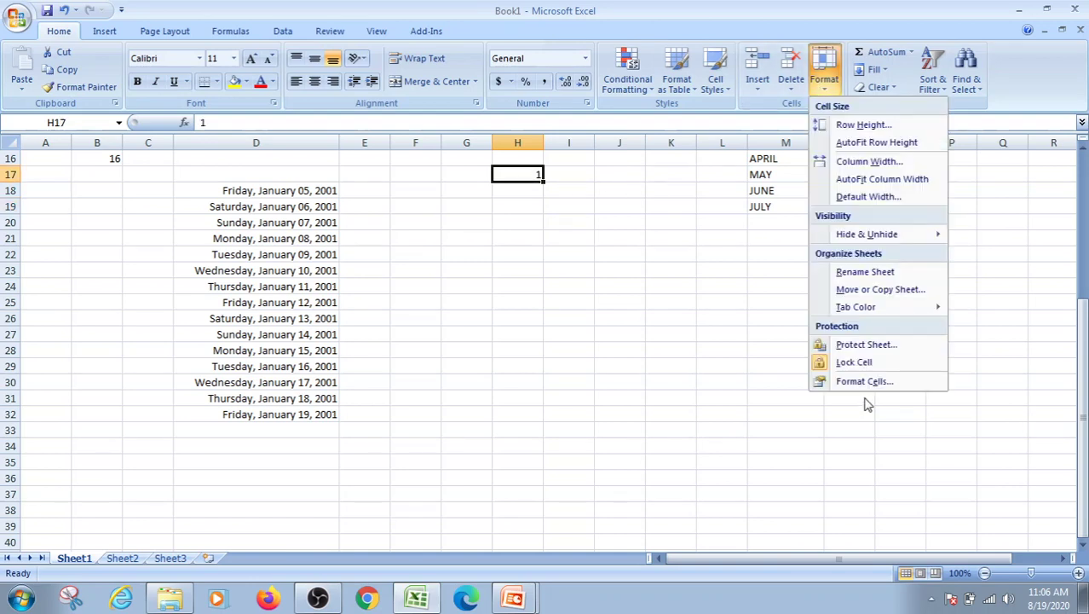
{"action": "left_click", "coordinate": [1042, 328]}
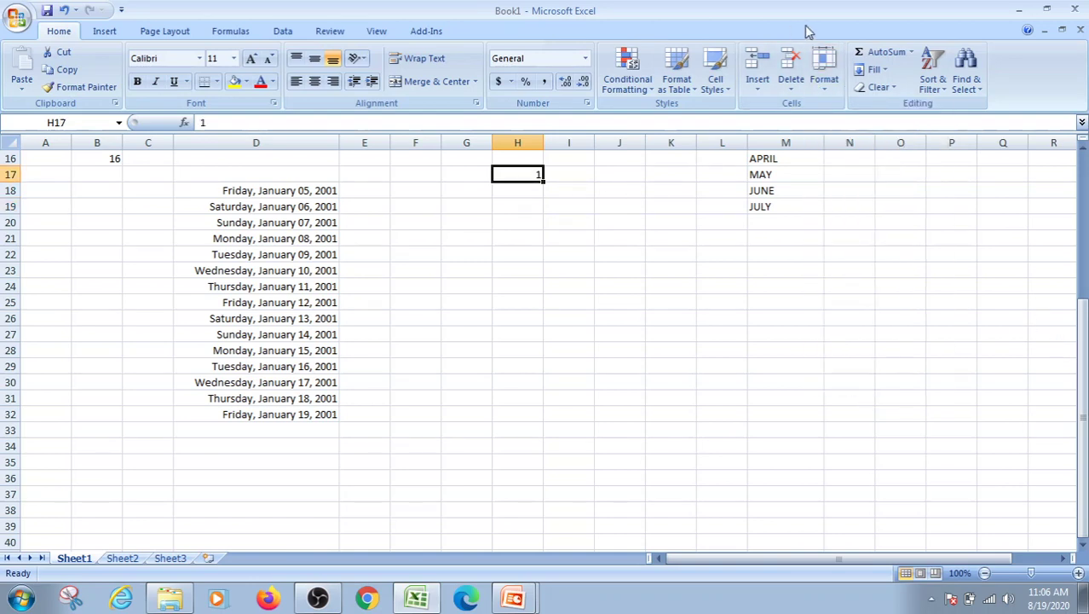
{"action": "left_click", "coordinate": [882, 71]}
{"action": "left_click", "coordinate": [891, 177]}
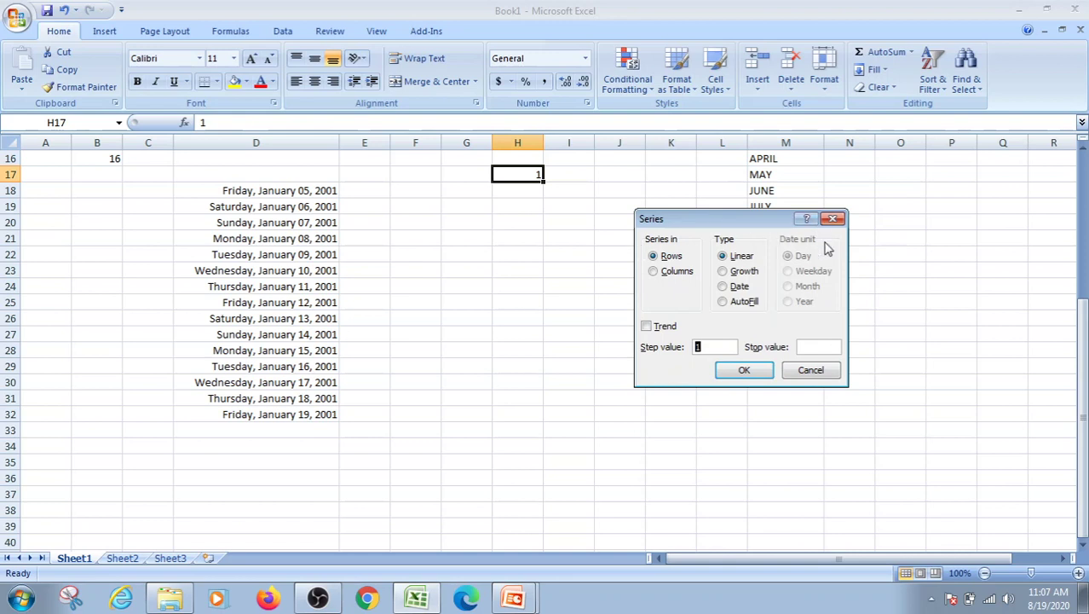
{"action": "left_click", "coordinate": [653, 272]}
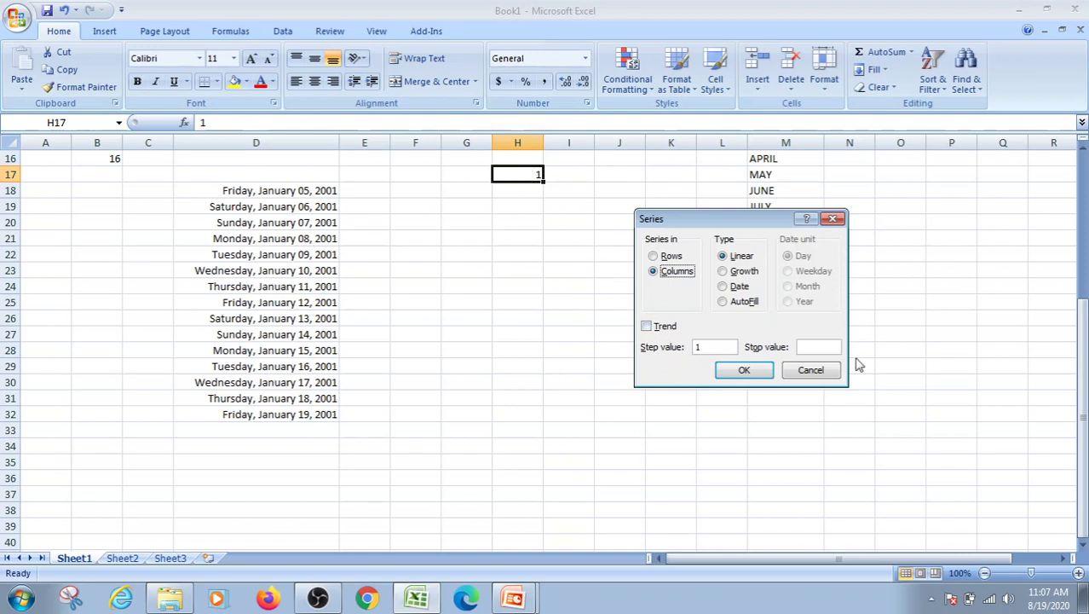
{"action": "left_click", "coordinate": [820, 348]}
{"action": "left_click", "coordinate": [744, 370]}
{"action": "scroll", "coordinate": [622, 356], "scroll_direction": "down", "scroll_amount": 5}
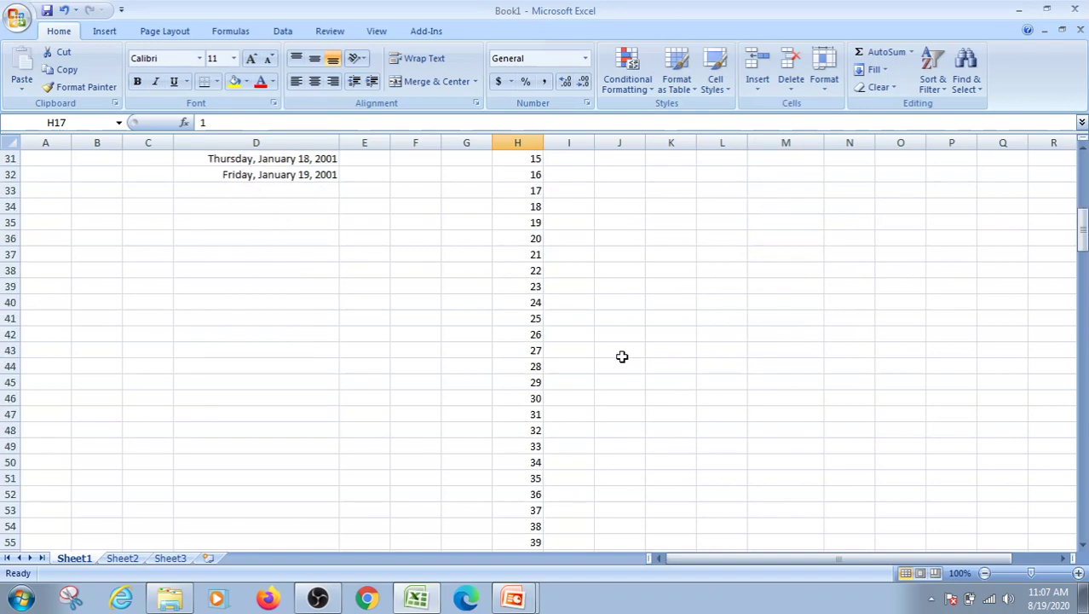
{"action": "scroll", "coordinate": [622, 356], "scroll_direction": "down", "scroll_amount": 20}
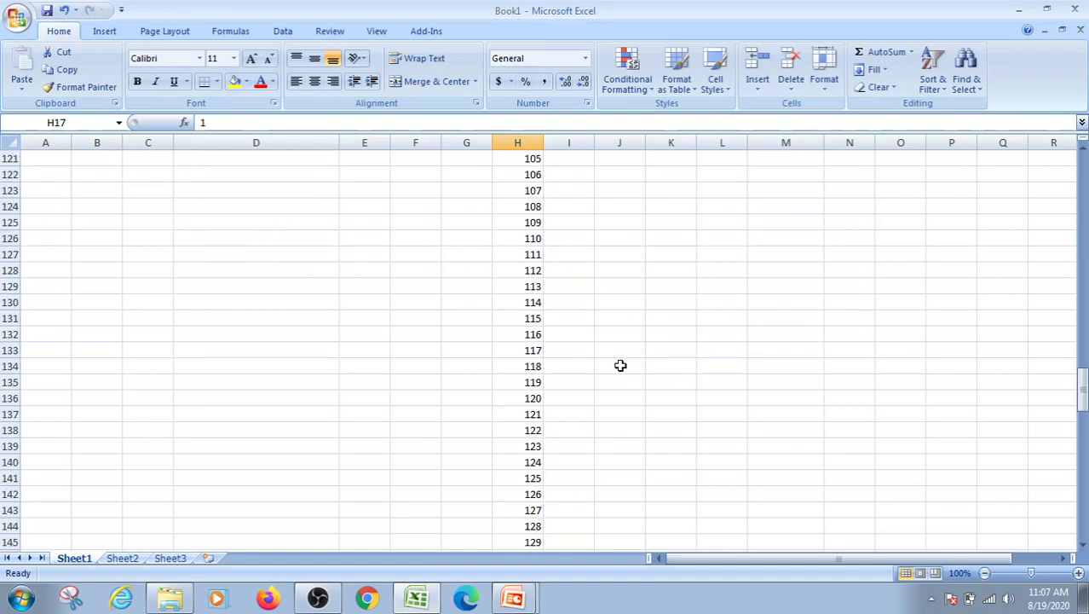
{"action": "scroll", "coordinate": [621, 364], "scroll_direction": "down", "scroll_amount": 20}
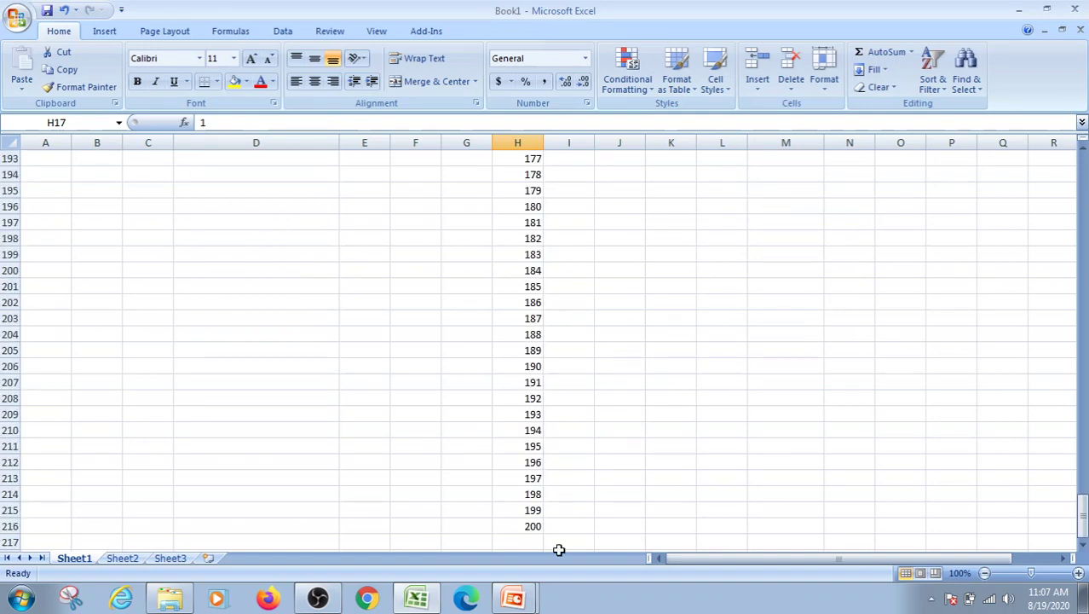
{"action": "scroll", "coordinate": [549, 314], "scroll_direction": "up", "scroll_amount": 12}
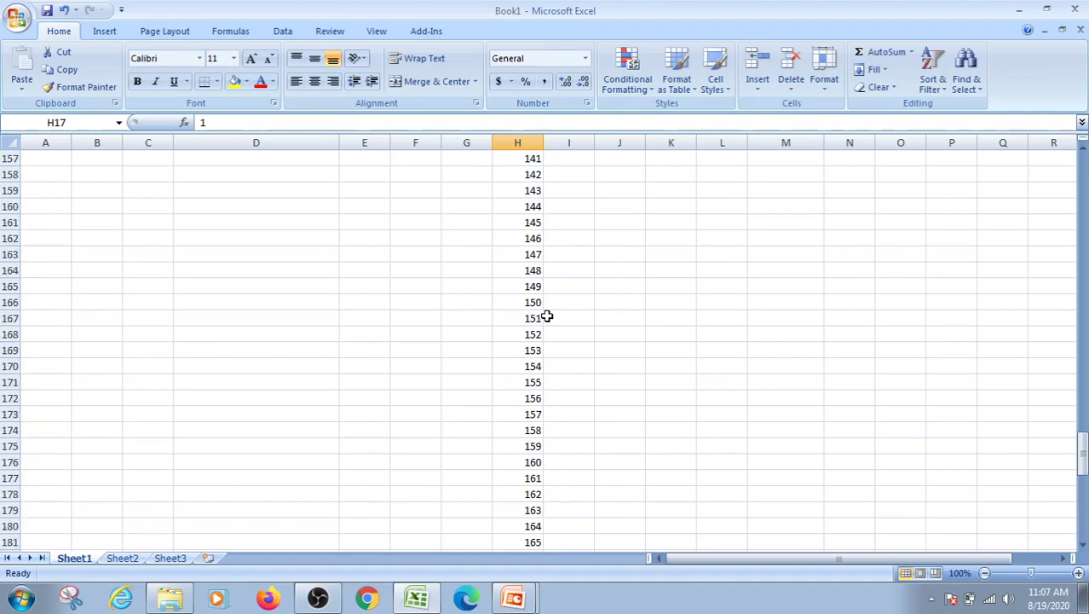
{"action": "scroll", "coordinate": [546, 316], "scroll_direction": "up", "scroll_amount": 20}
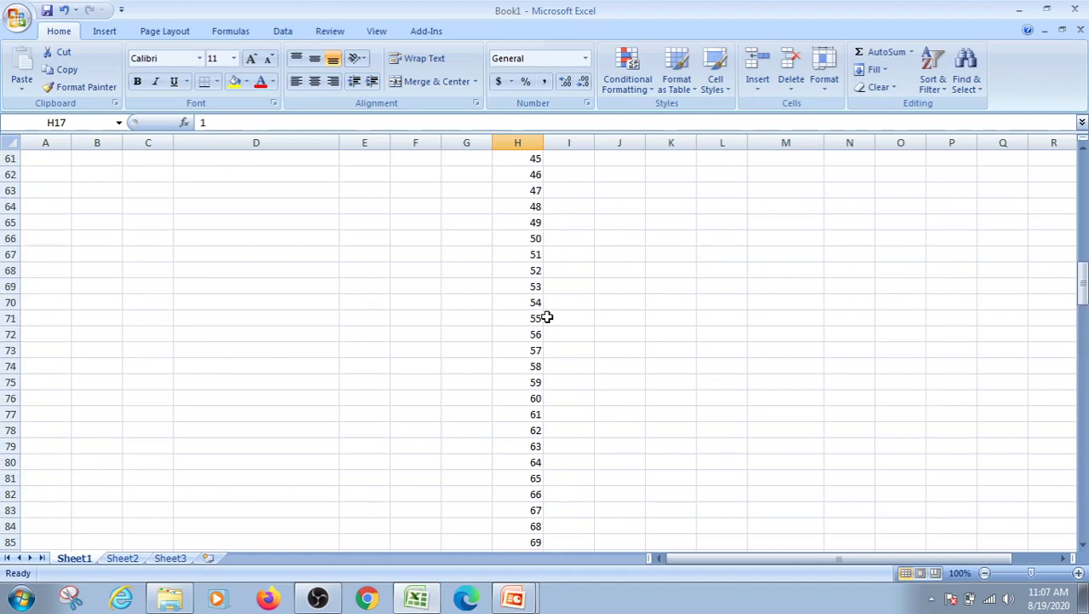
{"action": "scroll", "coordinate": [546, 317], "scroll_direction": "up", "scroll_amount": 20}
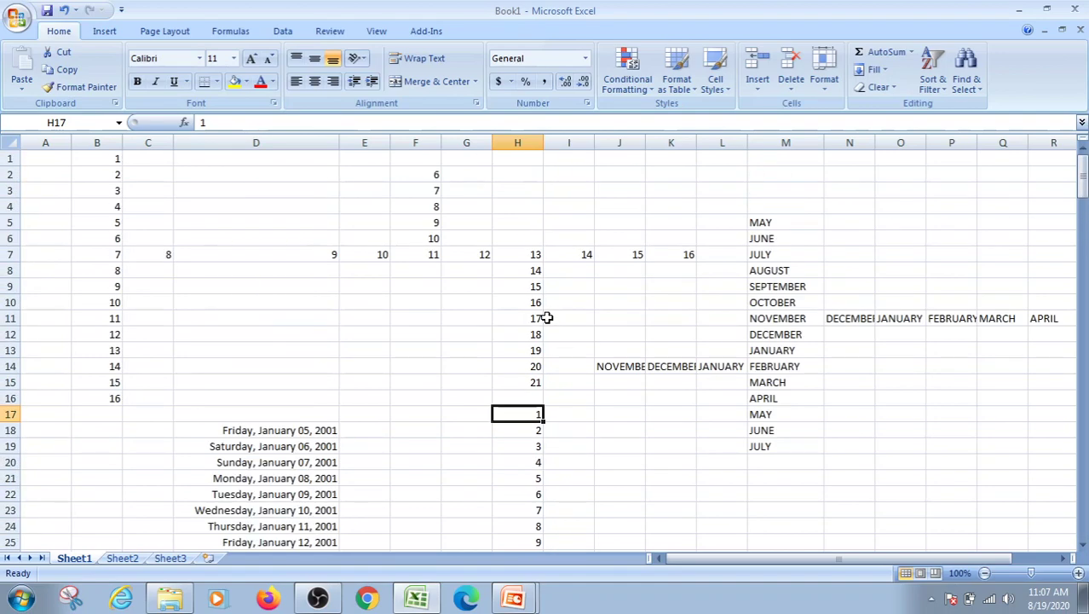
{"action": "scroll", "coordinate": [546, 318], "scroll_direction": "down", "scroll_amount": 2}
Type CRR WOMEN in I17 and widen column I to fit it.
{"action": "left_click", "coordinate": [570, 318]}
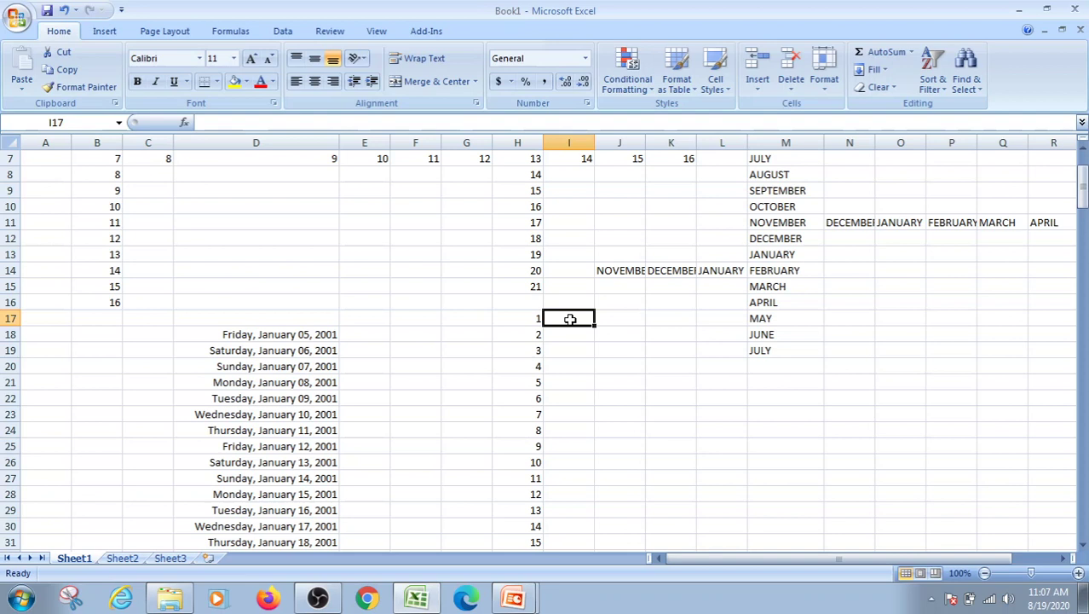
{"action": "type", "text": "CRR"}
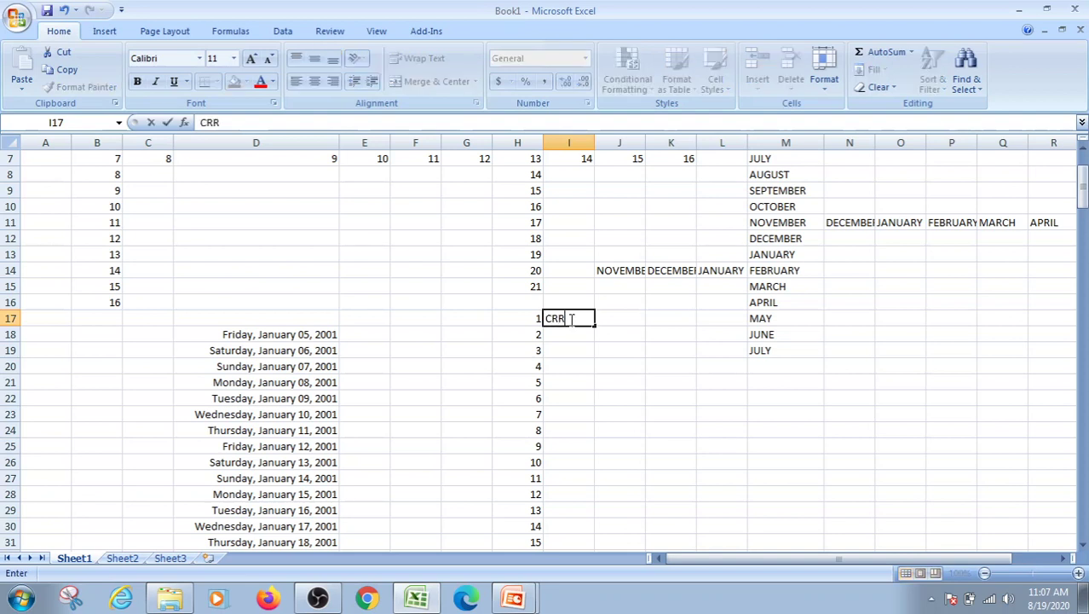
{"action": "type", "text": " WOMEN"}
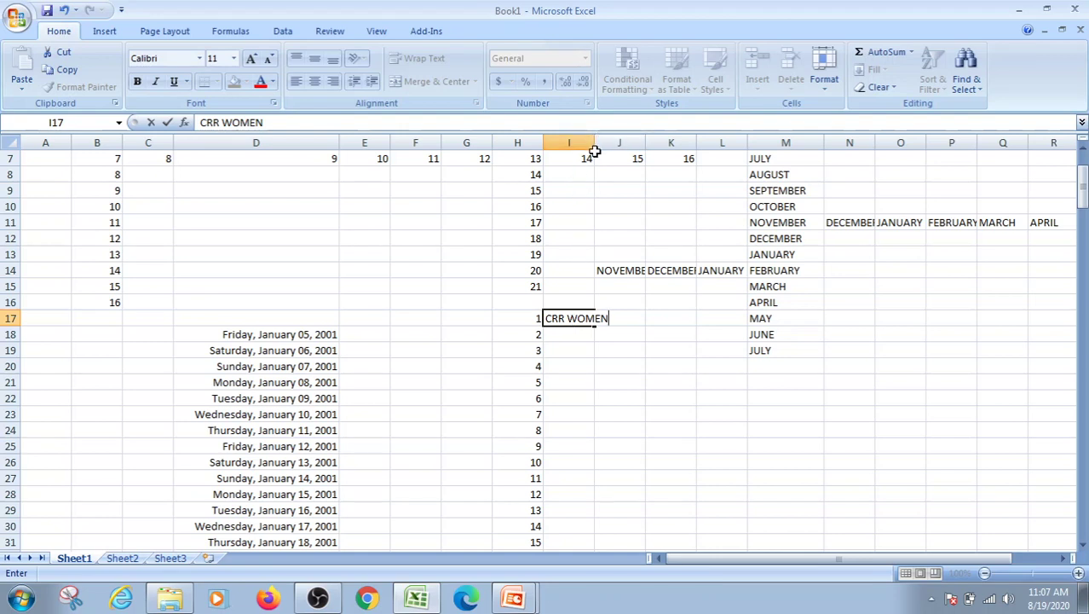
{"action": "left_click_drag", "start_coordinate": [595, 138], "coordinate": [631, 139]}
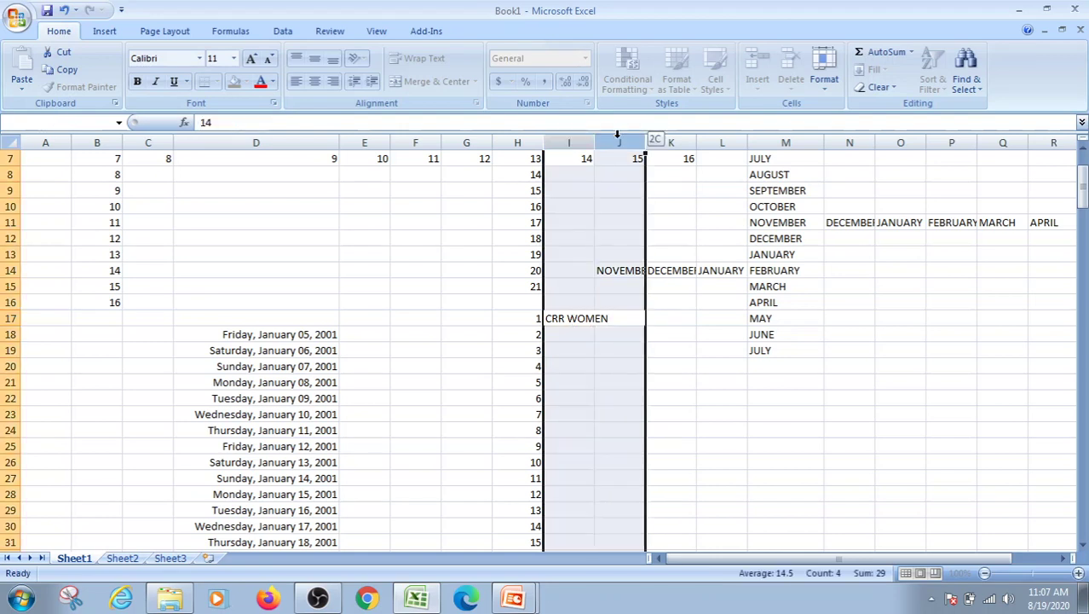
{"action": "left_click", "coordinate": [608, 361]}
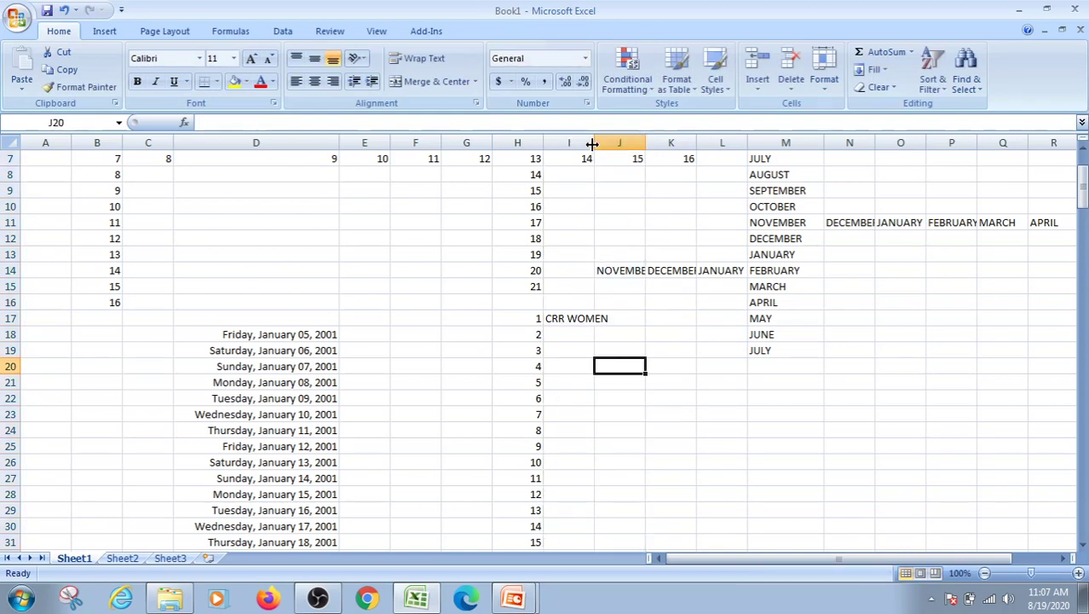
{"action": "left_click_drag", "start_coordinate": [594, 141], "coordinate": [649, 142]}
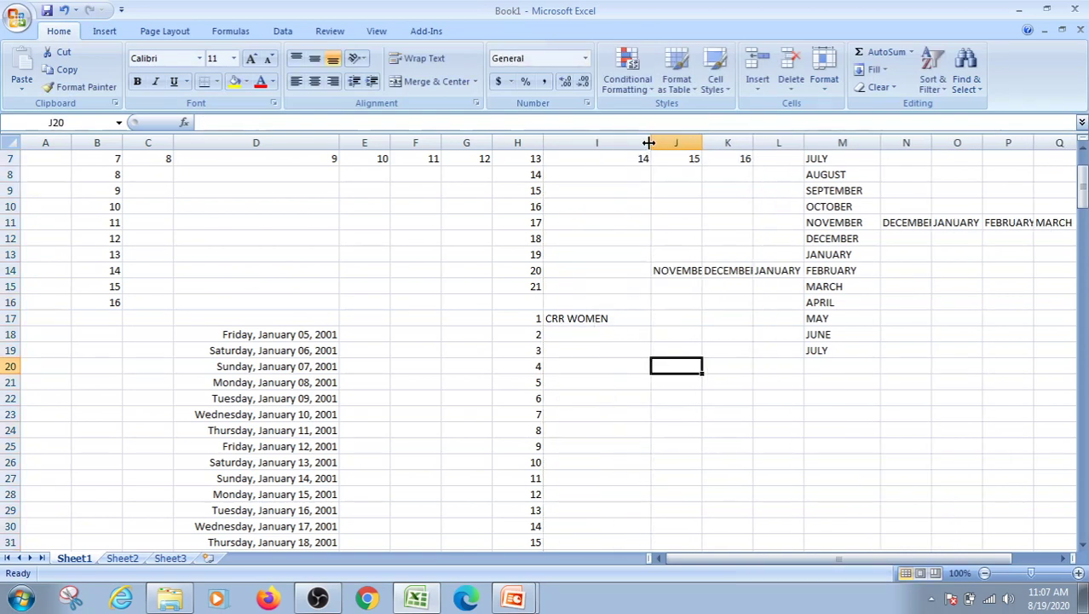
Copy CRR WOMEN down column I to I216, matching the numbers in H.
{"action": "left_click", "coordinate": [621, 321]}
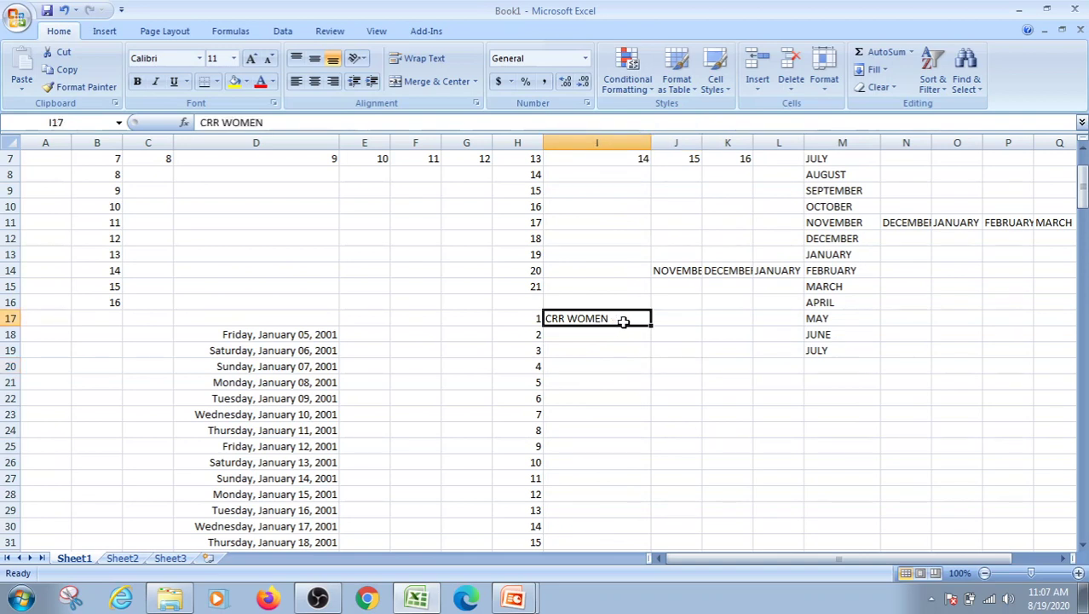
{"action": "double_click", "coordinate": [637, 318]}
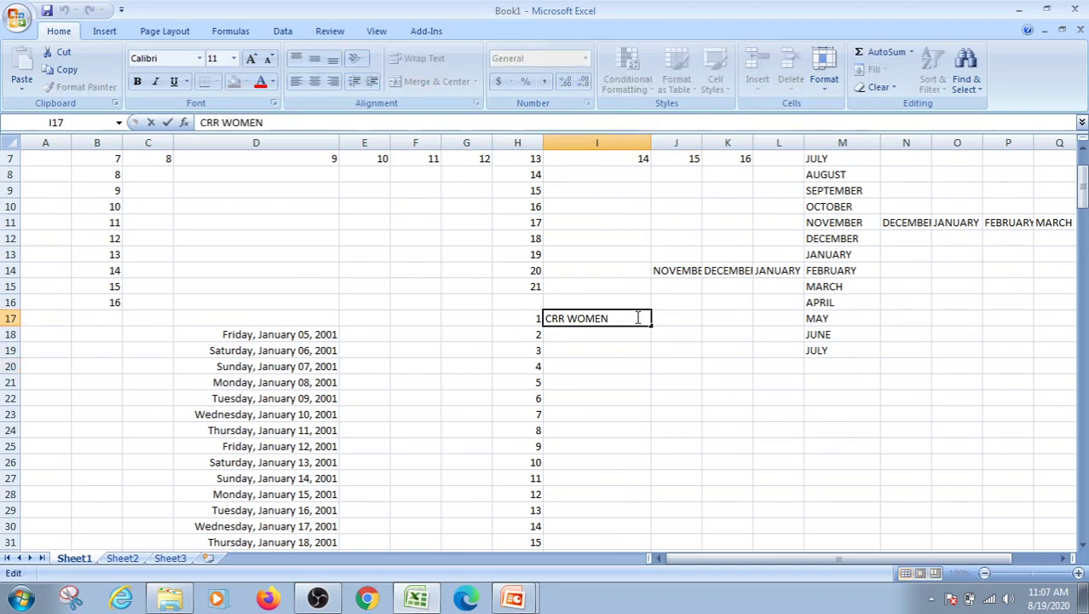
{"action": "double_click", "coordinate": [650, 324]}
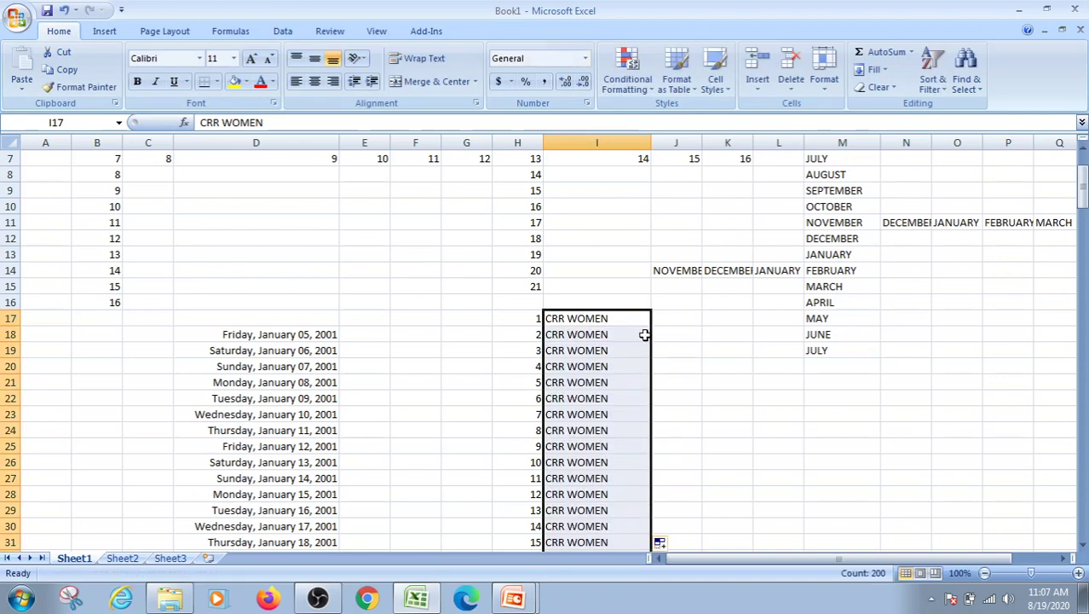
{"action": "scroll", "coordinate": [644, 335], "scroll_direction": "down", "scroll_amount": 20}
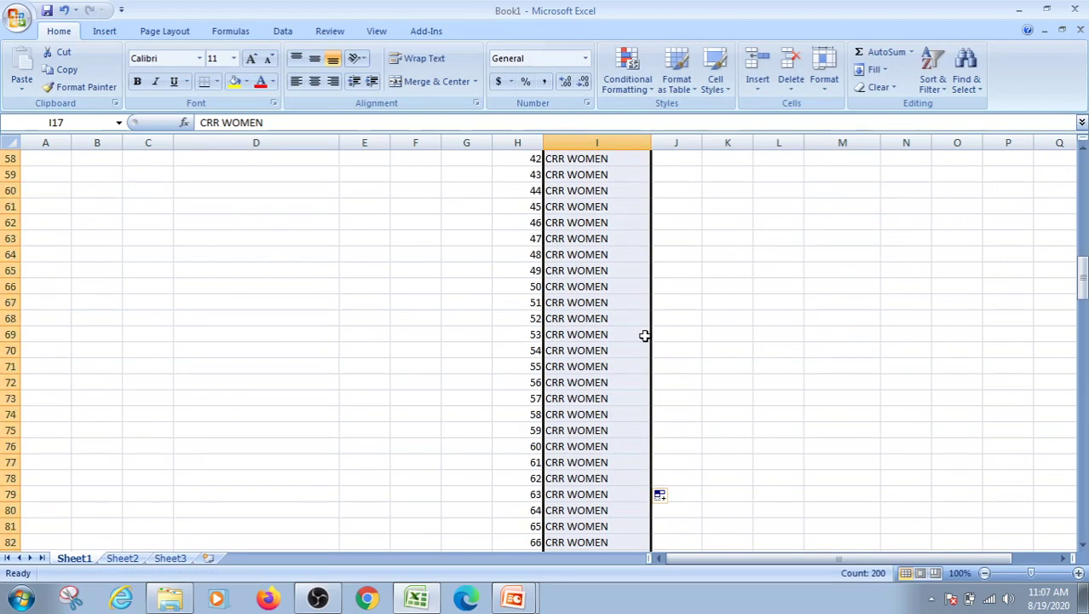
{"action": "scroll", "coordinate": [644, 335], "scroll_direction": "down", "scroll_amount": 20}
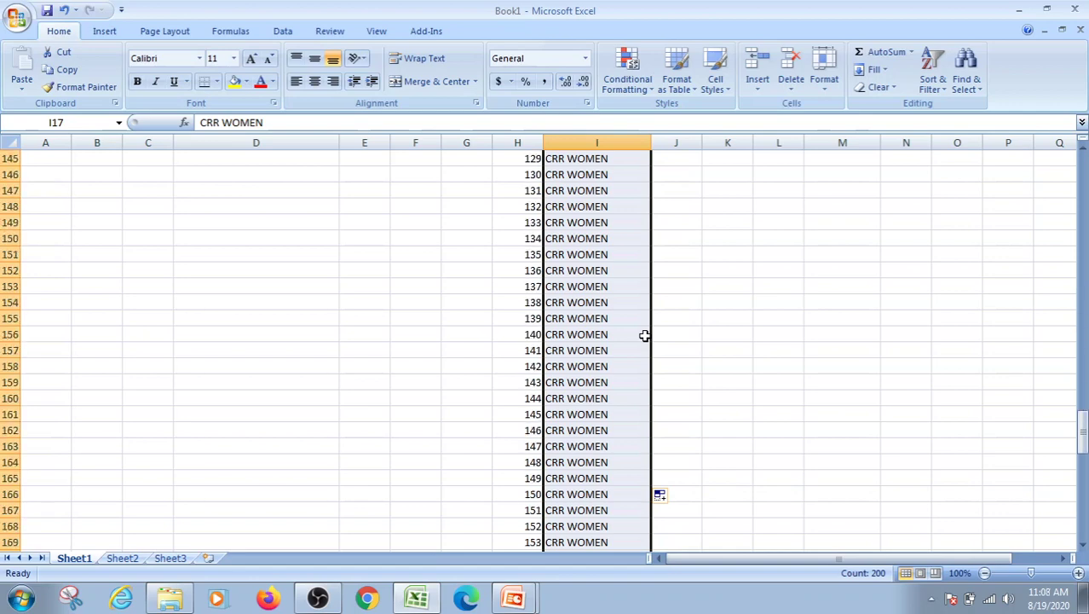
{"action": "scroll", "coordinate": [645, 335], "scroll_direction": "down", "scroll_amount": 12}
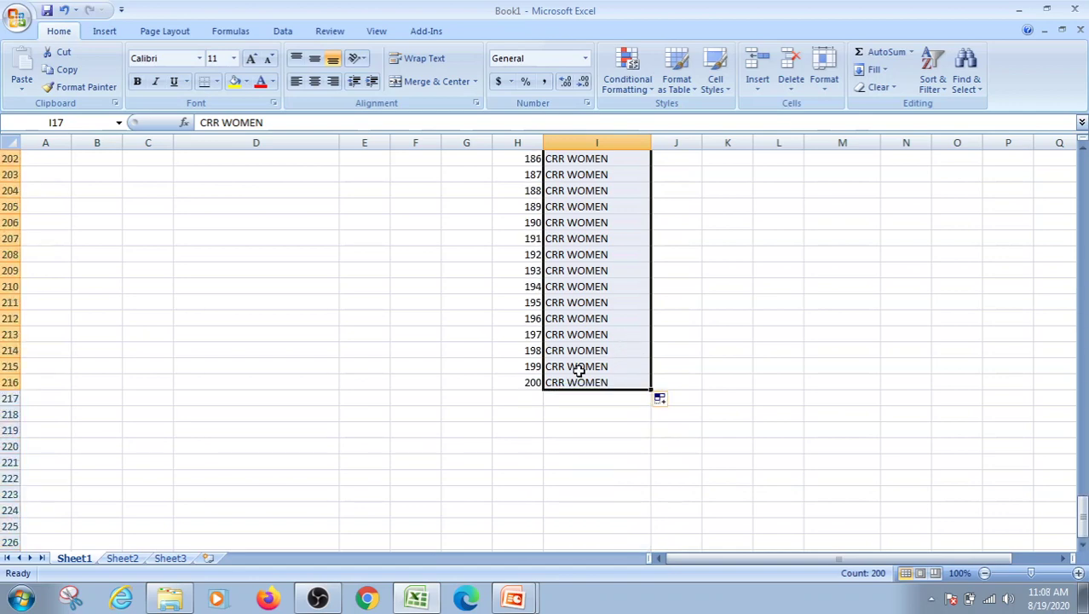
{"action": "scroll", "coordinate": [587, 375], "scroll_direction": "up", "scroll_amount": 12}
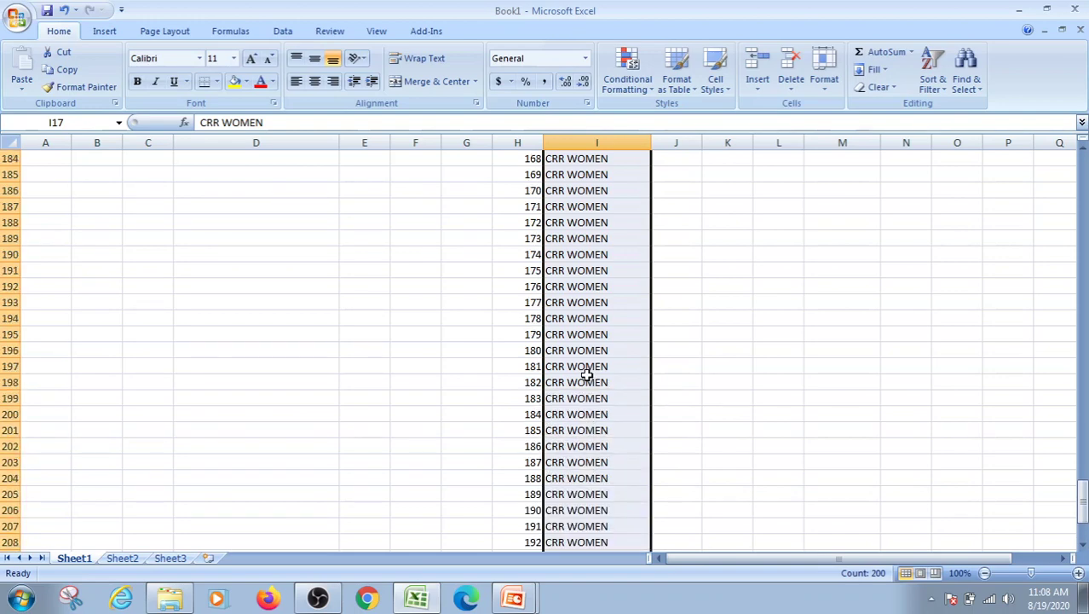
{"action": "scroll", "coordinate": [587, 375], "scroll_direction": "up", "scroll_amount": 20}
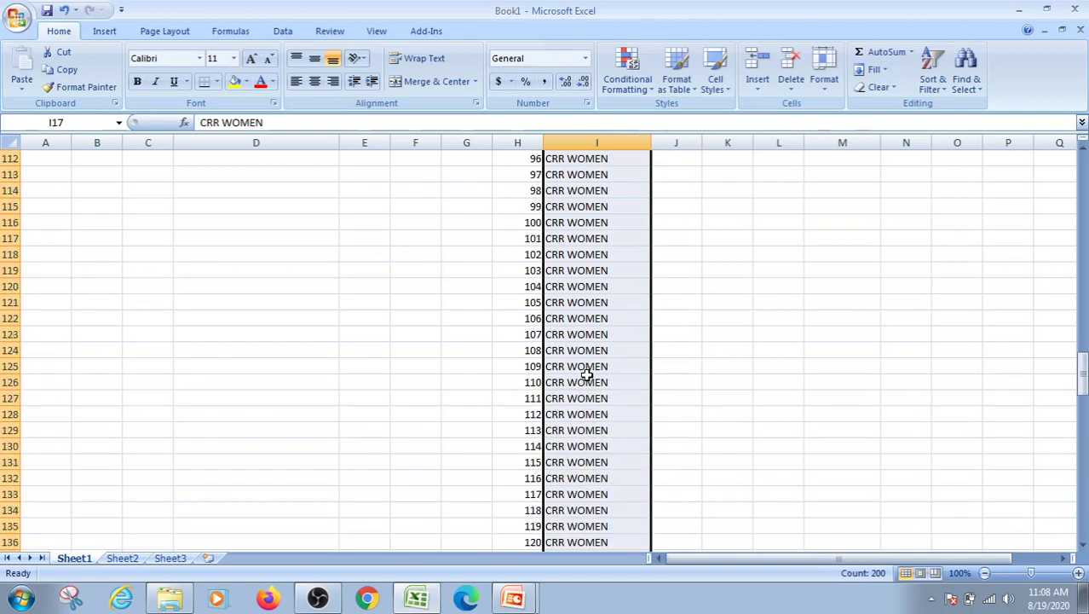
{"action": "scroll", "coordinate": [586, 375], "scroll_direction": "up", "scroll_amount": 14}
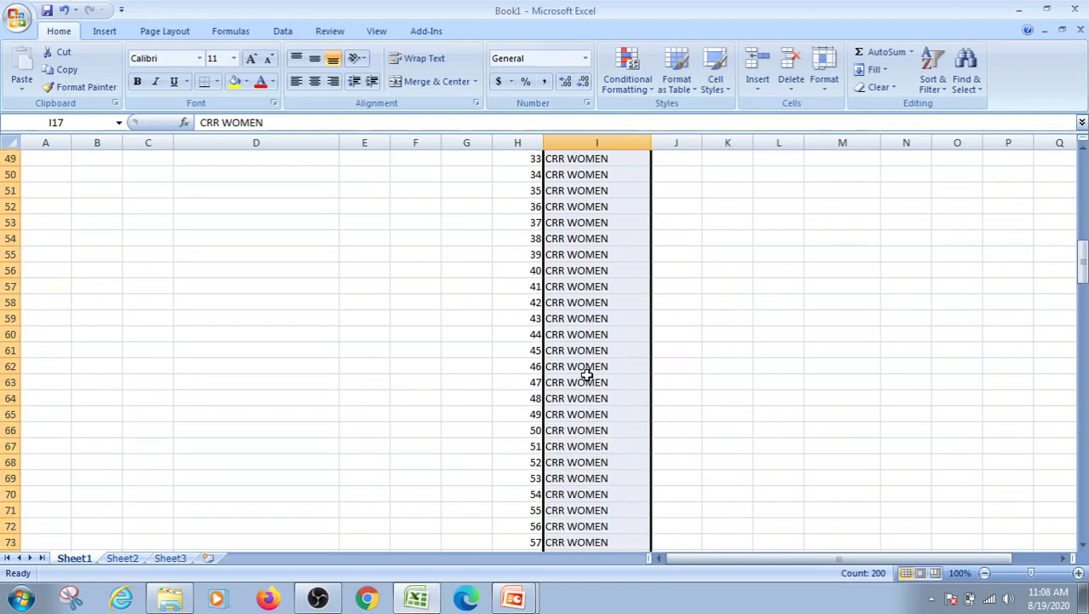
Enter 1 and 6 in L54:L55 and fill the step-5 series down to 81 in L70.
{"action": "left_click", "coordinate": [780, 238]}
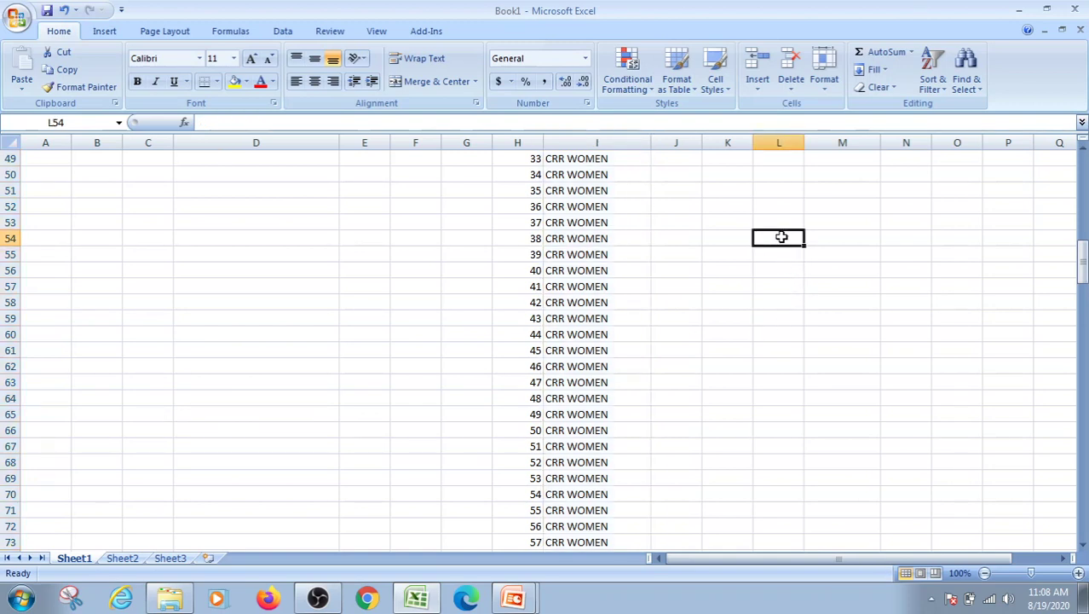
{"action": "type", "text": "1"}
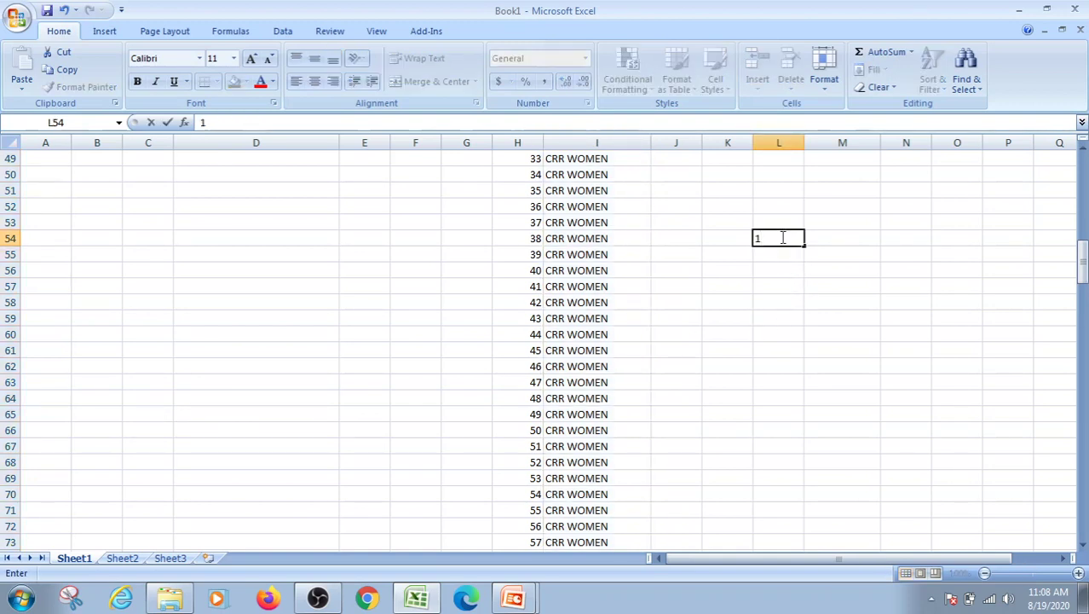
{"action": "key", "text": "Return"}
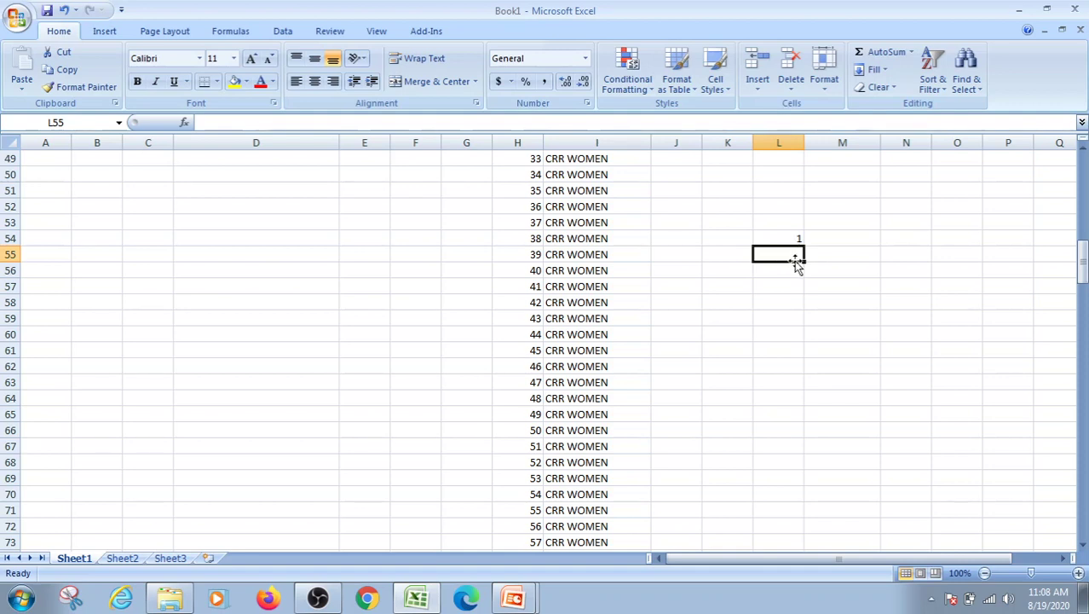
{"action": "type", "text": "6"}
{"action": "left_click", "coordinate": [771, 238]}
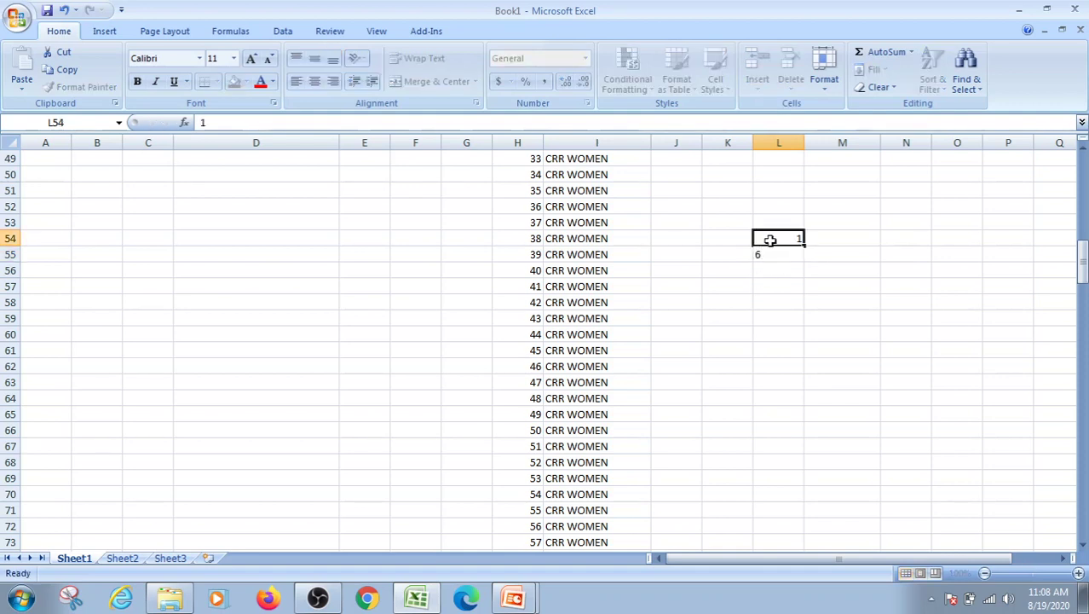
{"action": "left_click_drag", "start_coordinate": [771, 238], "coordinate": [775, 252]}
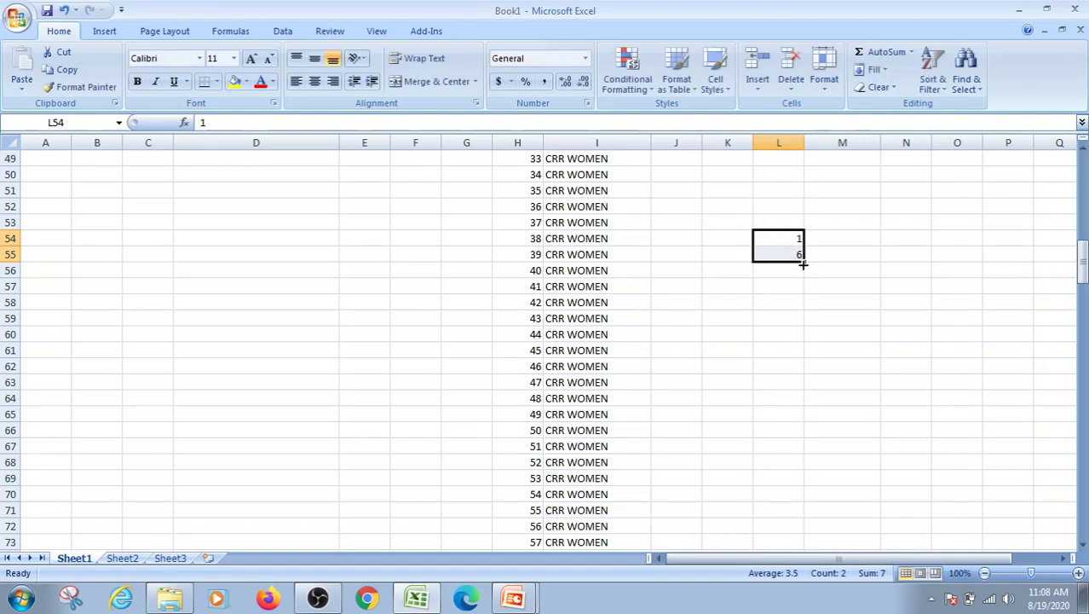
{"action": "left_click_drag", "start_coordinate": [803, 264], "coordinate": [804, 502]}
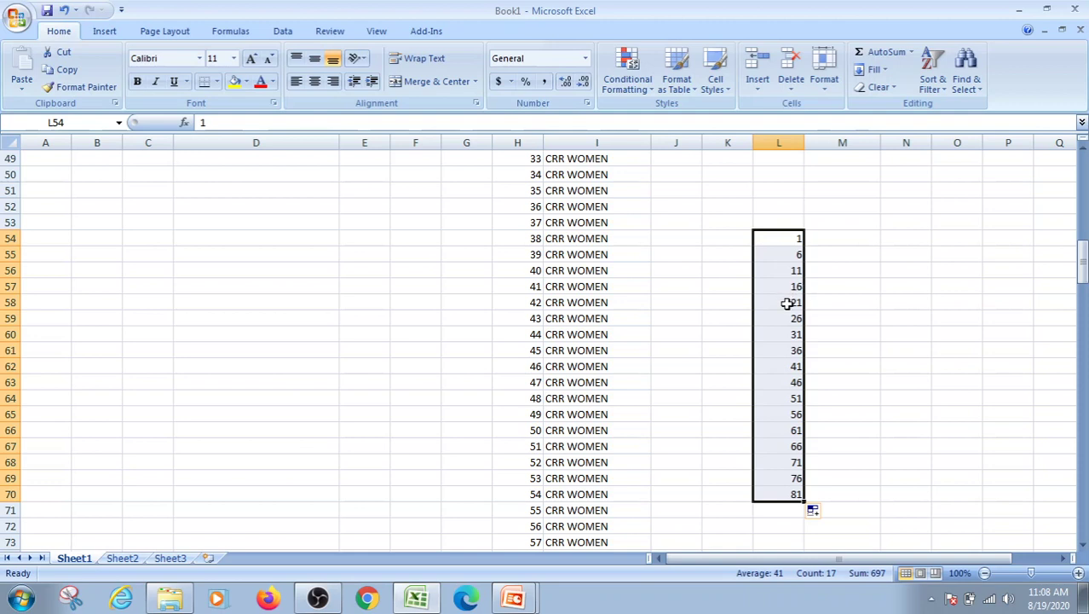
{"action": "left_click", "coordinate": [851, 238]}
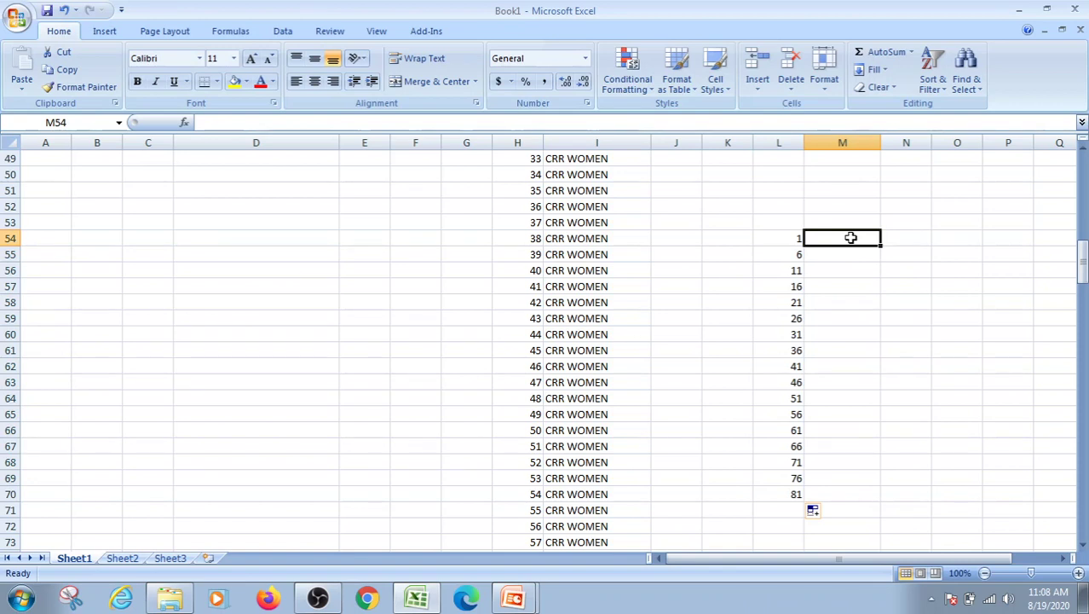
Enter =L54+10 in M54 and copy it down to M70, giving 11 through 91.
{"action": "type", "text": "="}
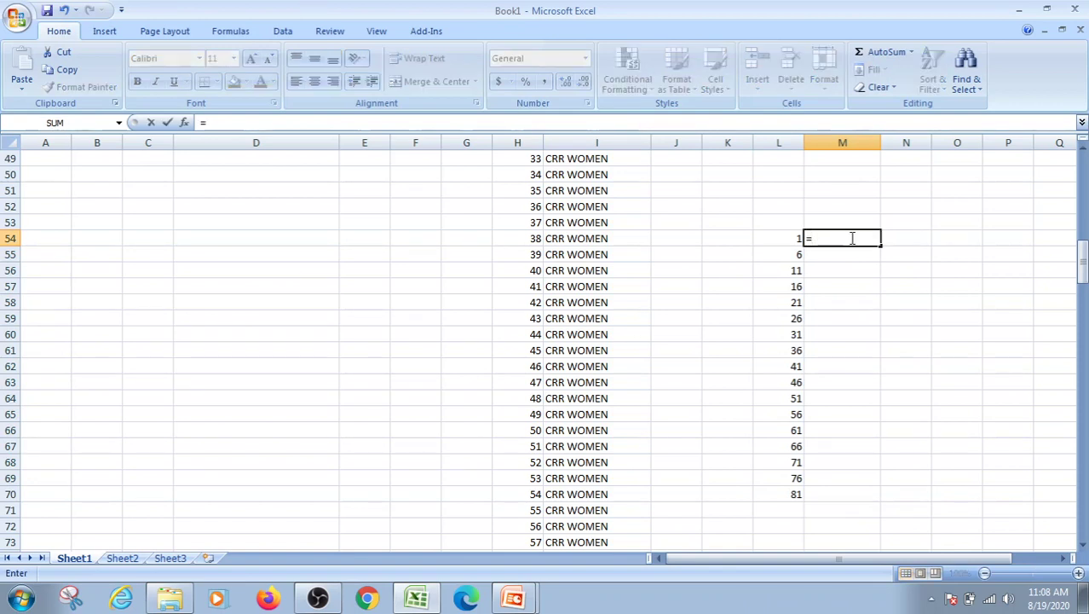
{"action": "left_click", "coordinate": [795, 242]}
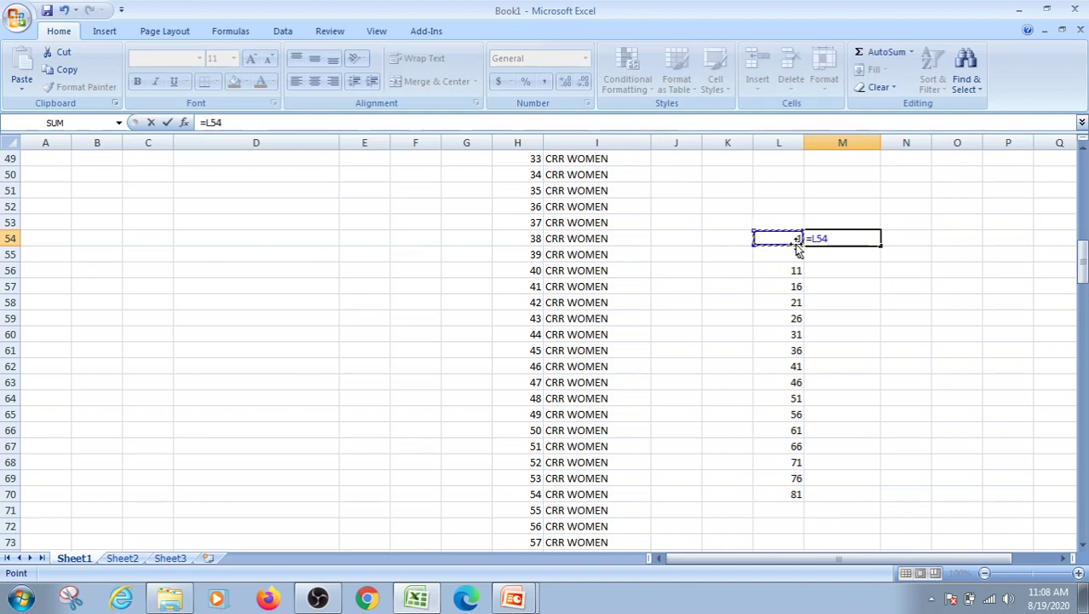
{"action": "left_click", "coordinate": [852, 240]}
{"action": "type", "text": "+10"}
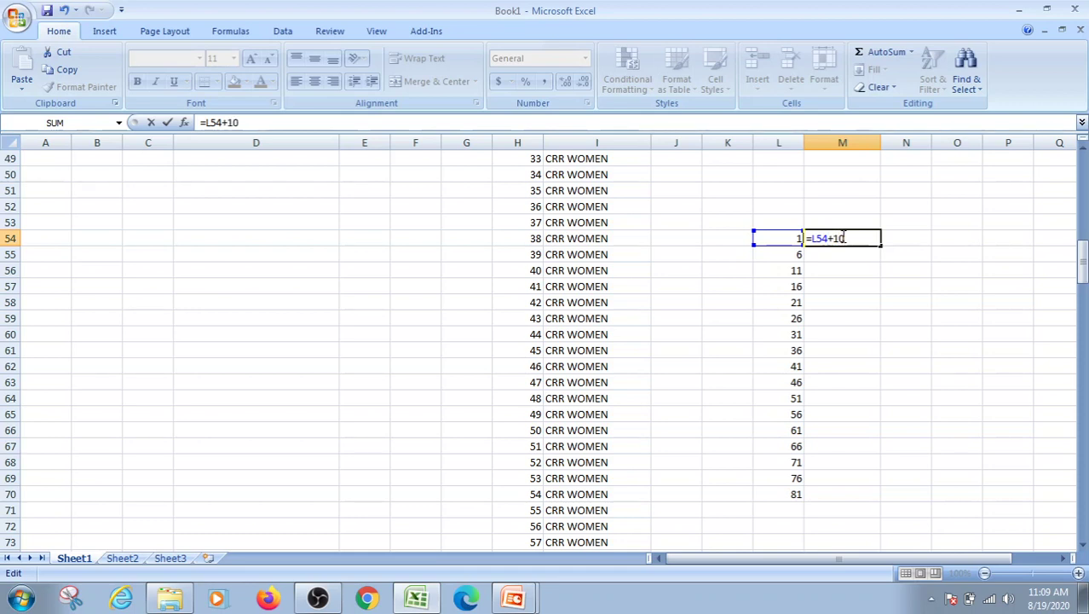
{"action": "key", "text": "Return"}
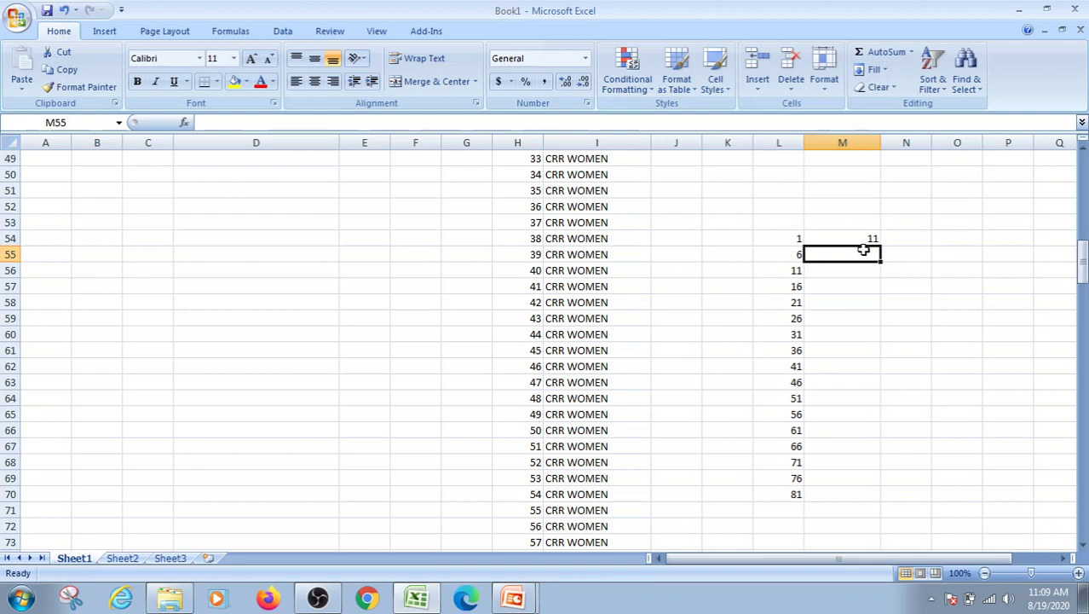
{"action": "left_click", "coordinate": [850, 237]}
{"action": "left_click_drag", "start_coordinate": [880, 247], "coordinate": [907, 497]}
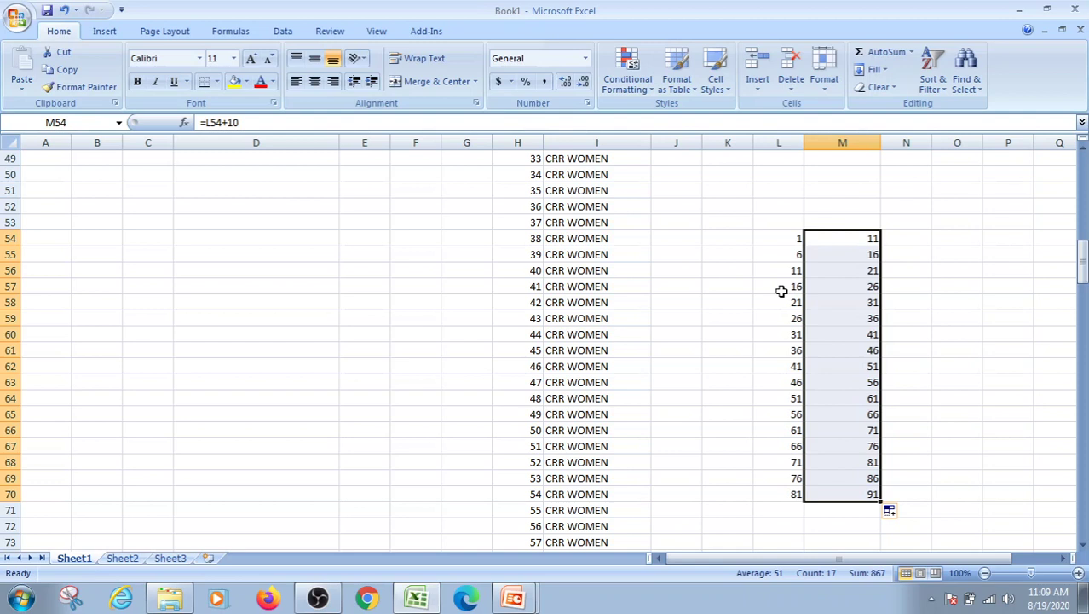
{"action": "left_click", "coordinate": [769, 238]}
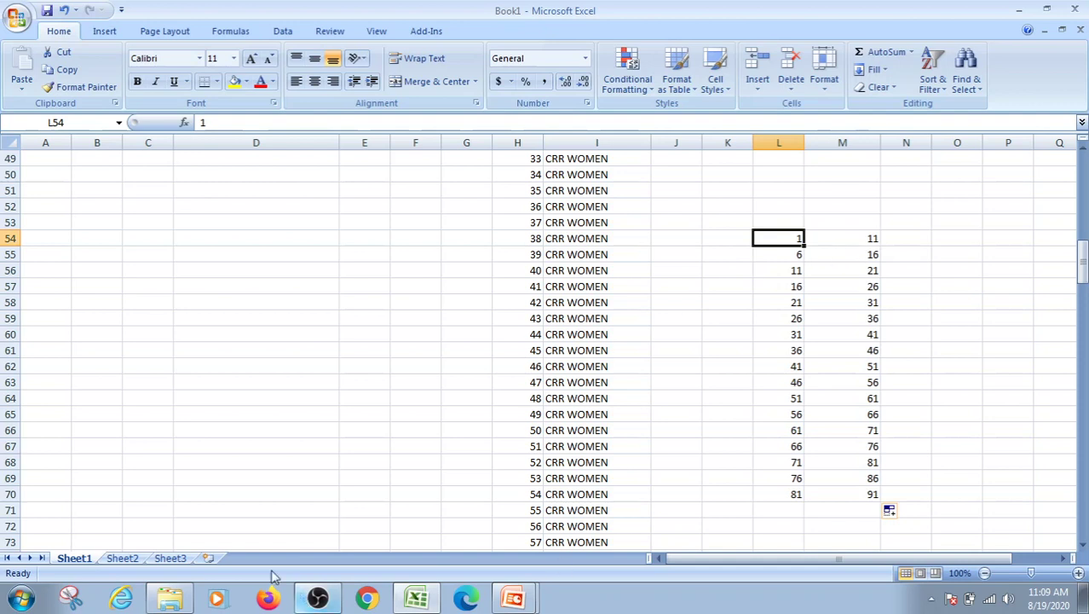
Switch to the empty Sheet2.
{"action": "left_click", "coordinate": [119, 559]}
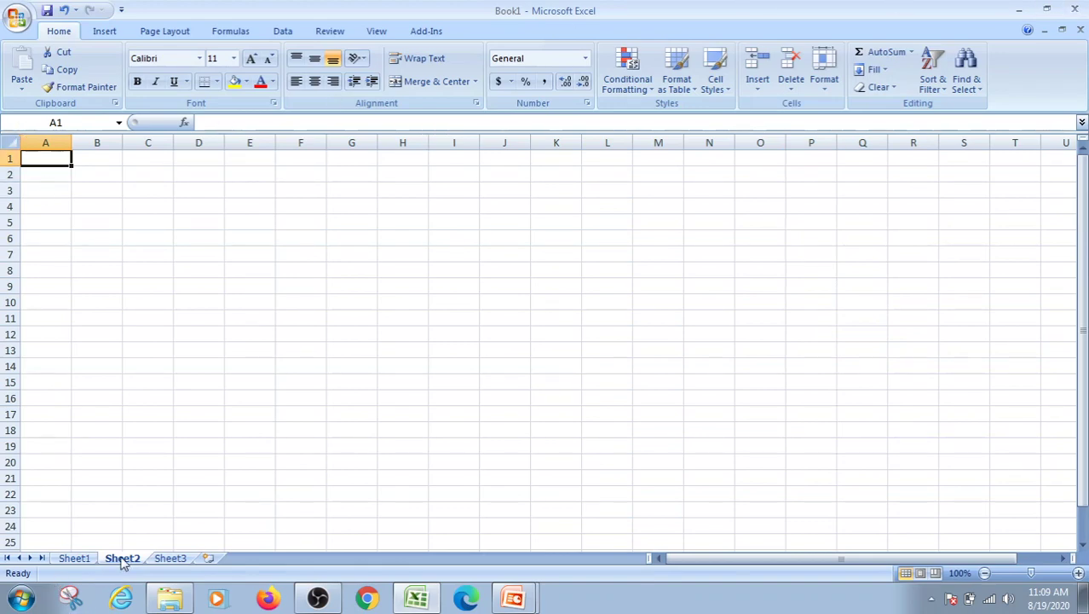
{"action": "left_click", "coordinate": [72, 559]}
{"action": "scroll", "coordinate": [522, 351], "scroll_direction": "up", "scroll_amount": 16}
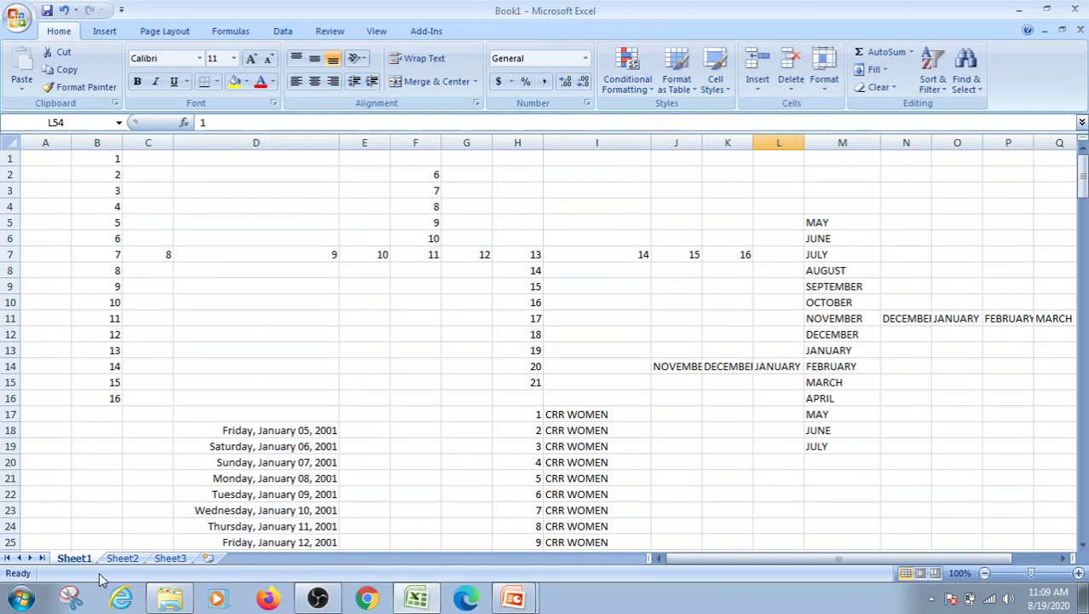
{"action": "left_click", "coordinate": [122, 558]}
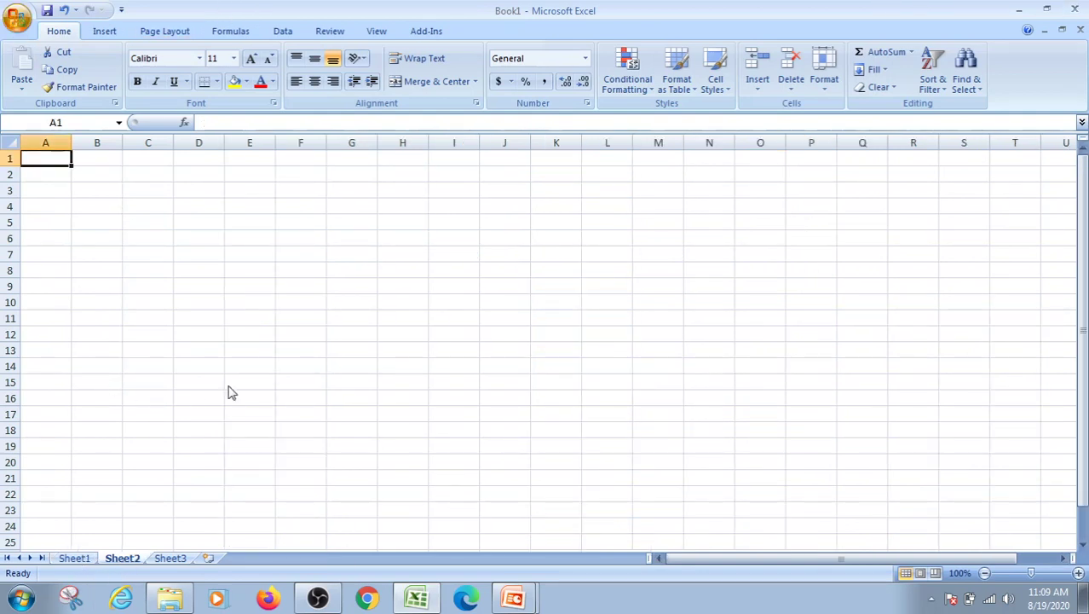
Add the custom list crrw, crre, crrp in Excel Options' Edit Custom Lists.
{"action": "key", "text": "alt+f"}
{"action": "key", "text": "i"}
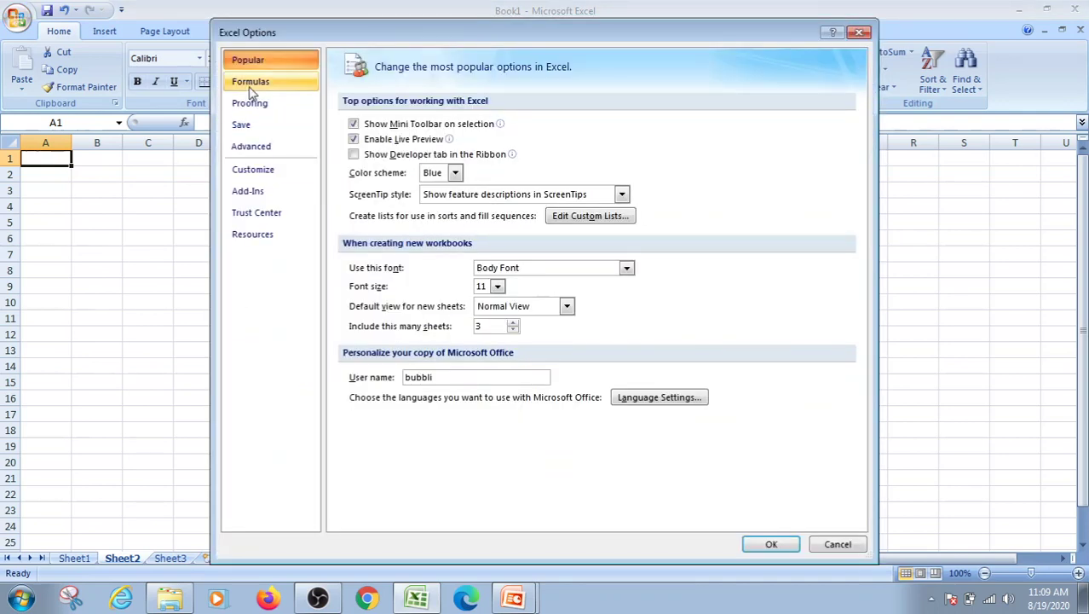
{"action": "left_click", "coordinate": [623, 220]}
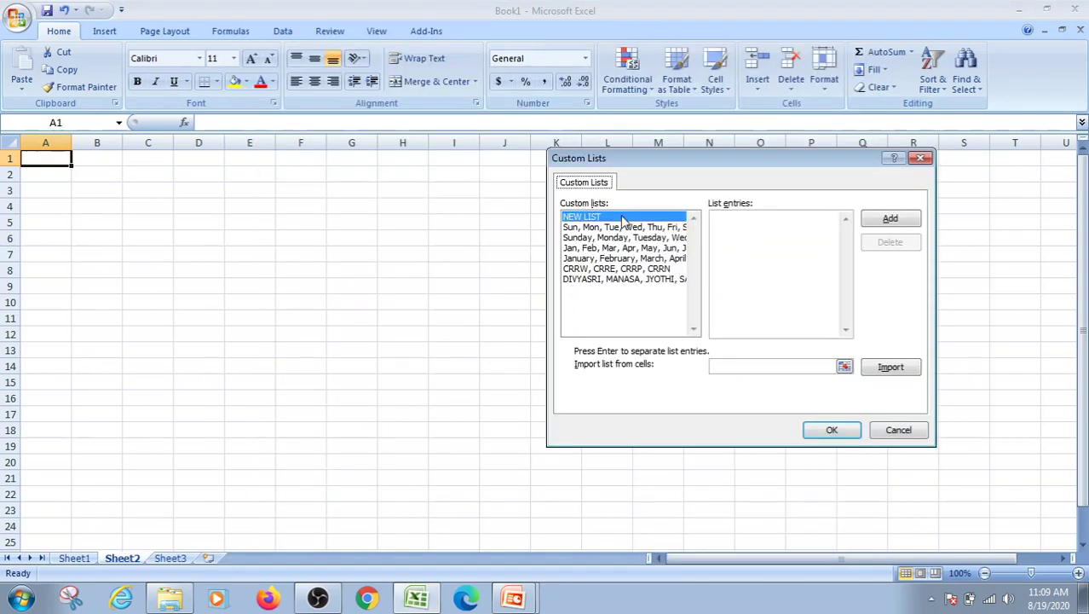
{"action": "left_click", "coordinate": [753, 240]}
{"action": "type", "text": "w "}
{"action": "type", "text": "crre "}
{"action": "type", "text": "crrp"}
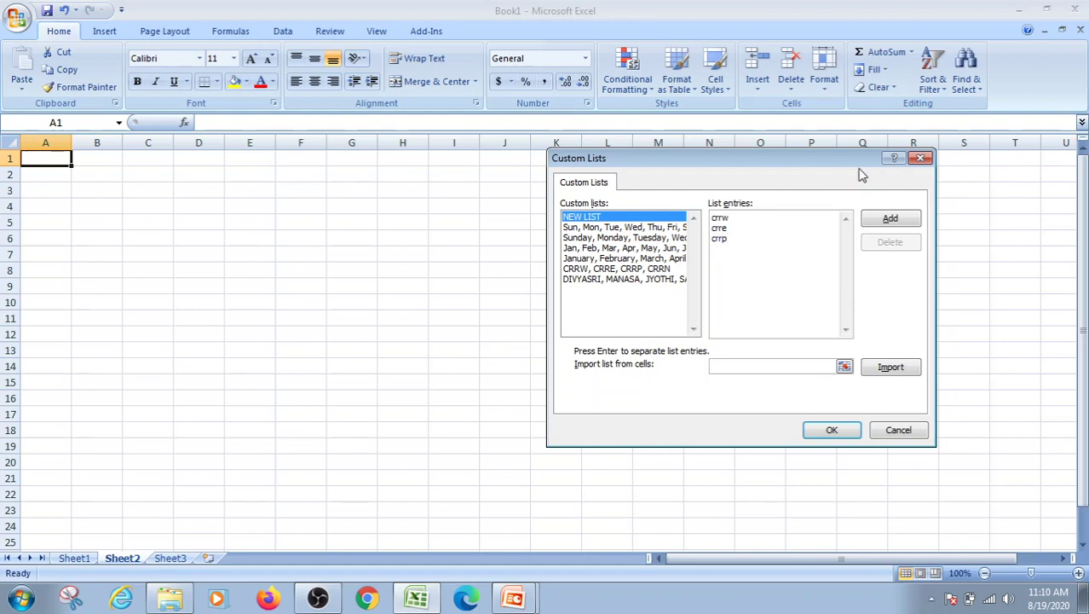
{"action": "left_click", "coordinate": [891, 219]}
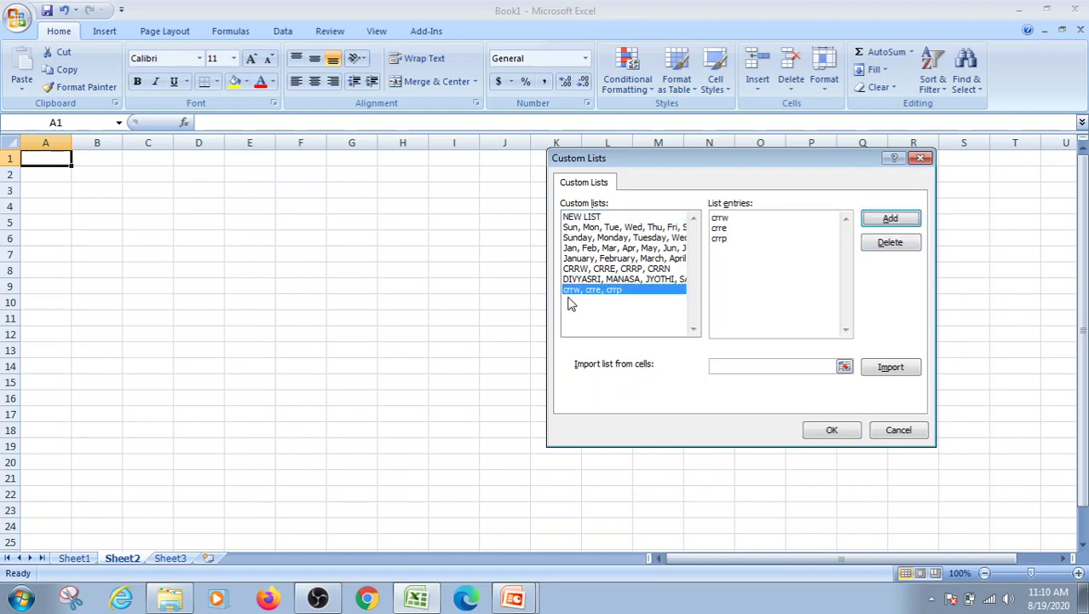
{"action": "left_click", "coordinate": [844, 433]}
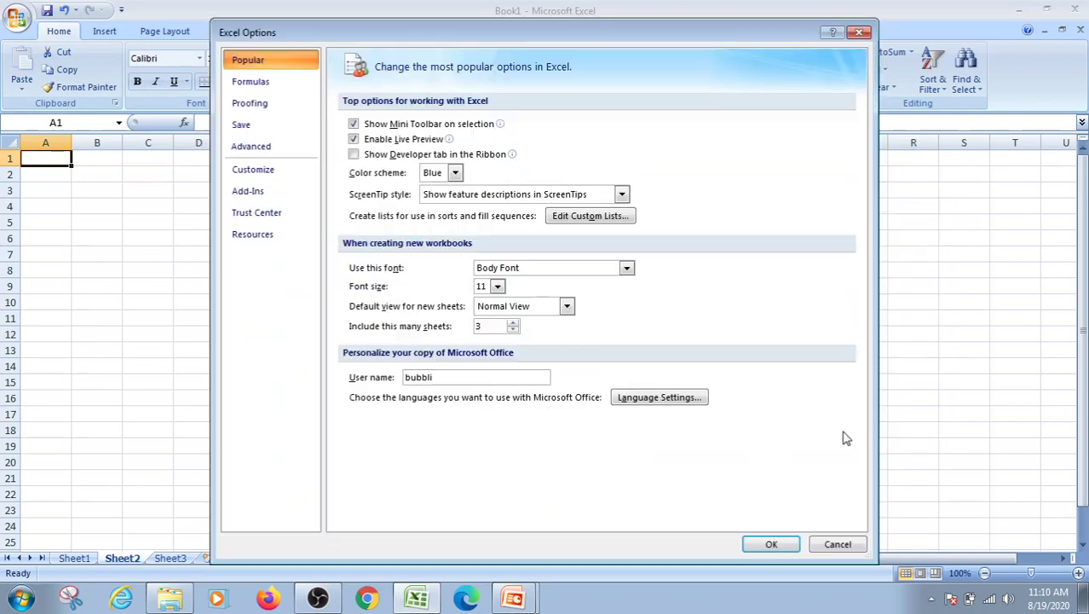
{"action": "left_click", "coordinate": [770, 546]}
{"action": "left_click", "coordinate": [504, 176]}
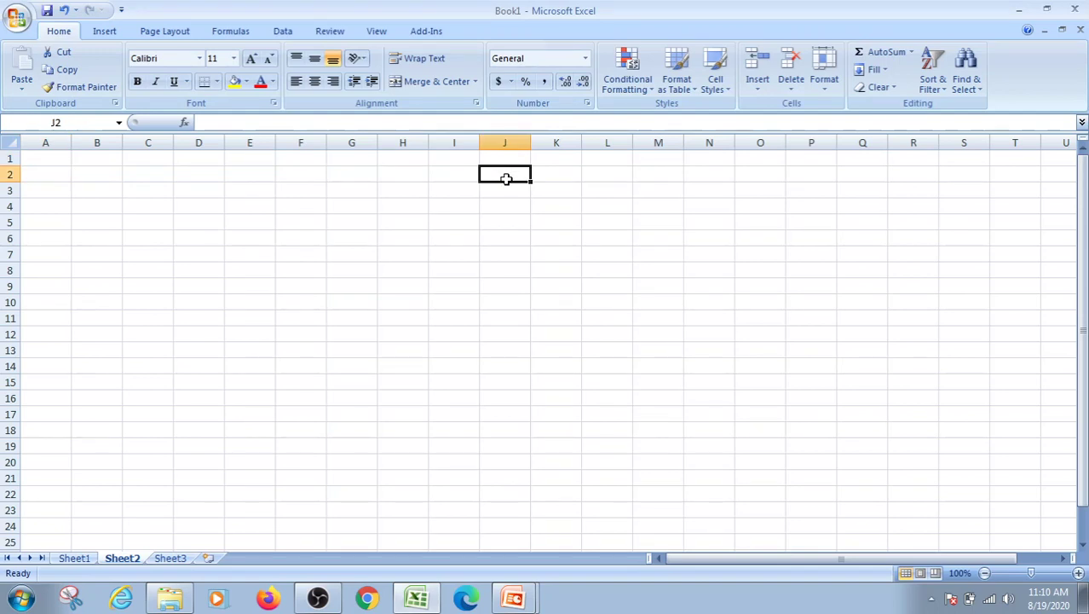
Enter crre in J2 and AutoFill it down to J13, repeating crre, crrp, crrw four times.
{"action": "type", "text": "crre"}
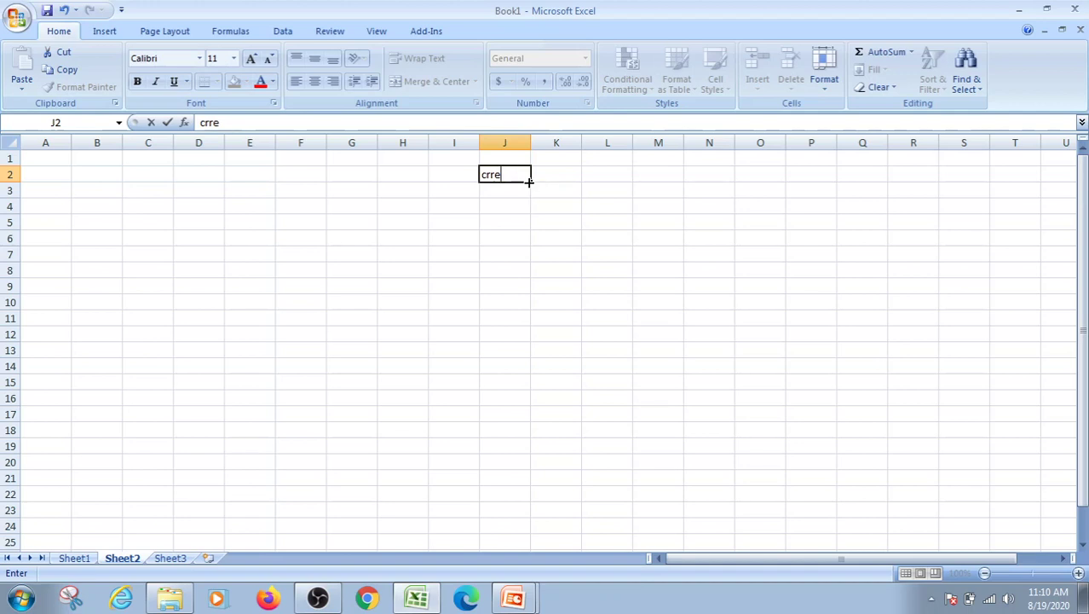
{"action": "left_click_drag", "start_coordinate": [528, 181], "coordinate": [537, 353]}
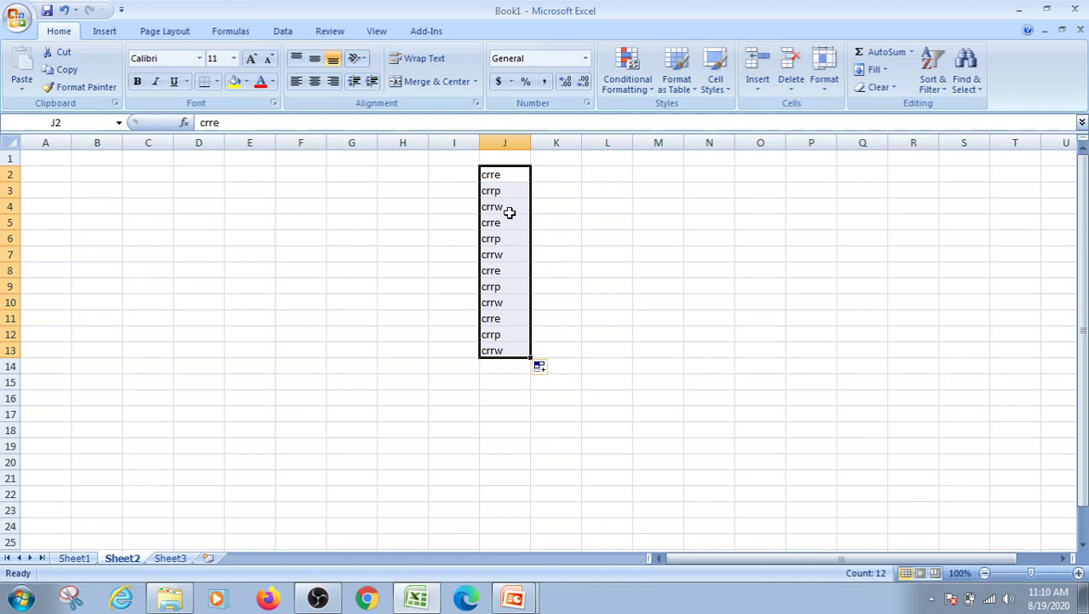
{"action": "left_click", "coordinate": [616, 290]}
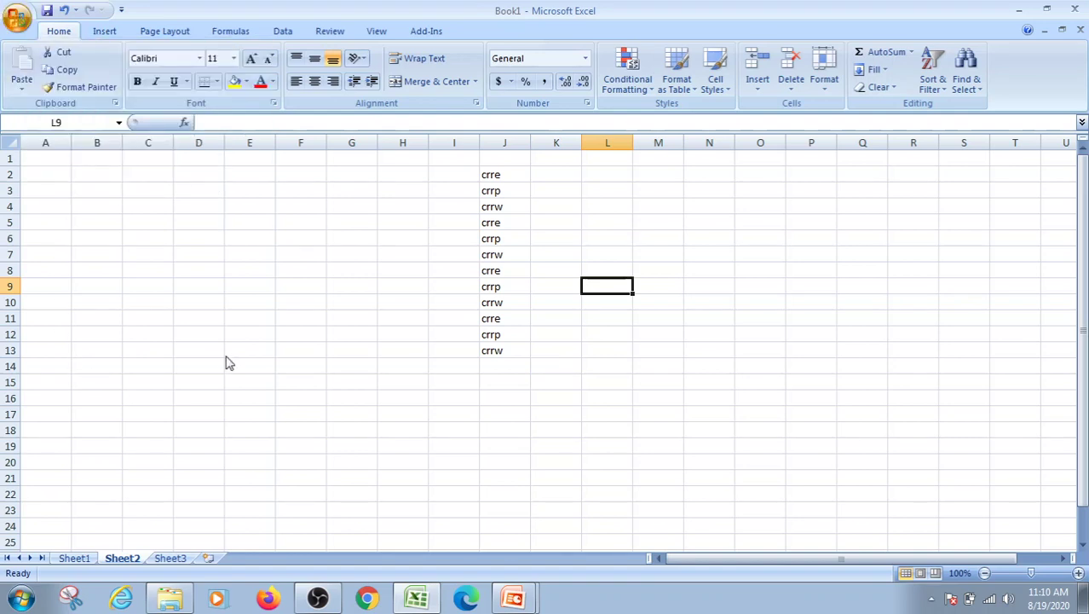
{"action": "key", "text": "alt+f"}
{"action": "key", "text": "i"}
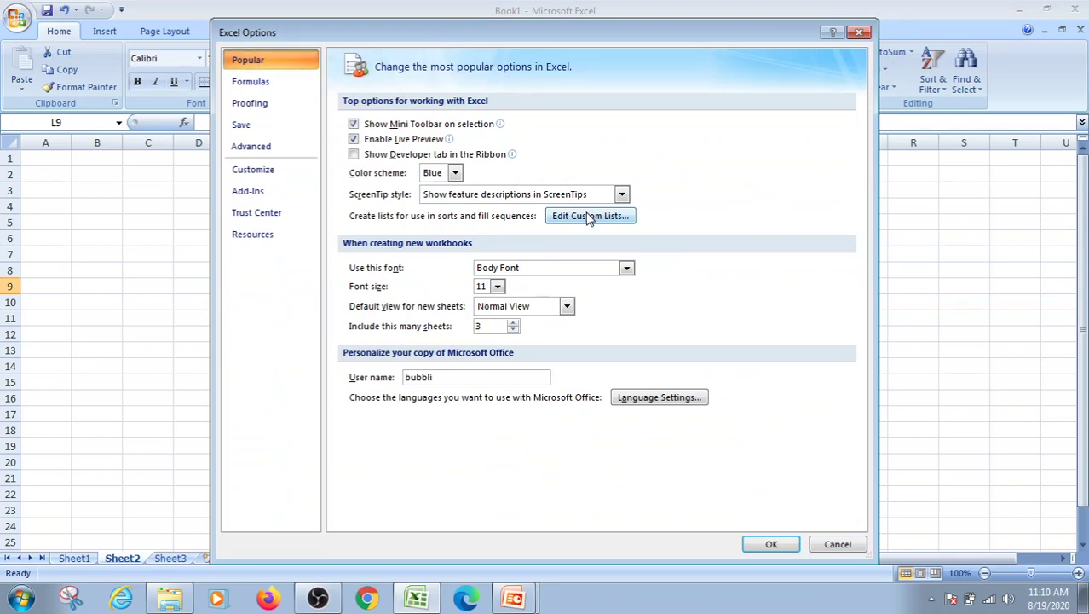
{"action": "left_click", "coordinate": [771, 544]}
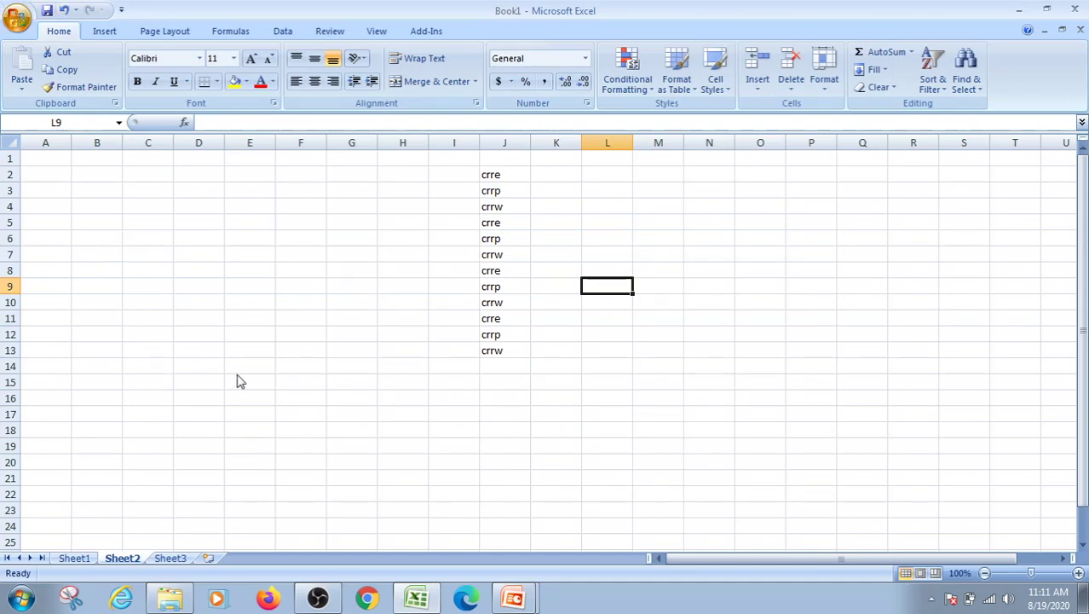
{"action": "key", "text": "alt+f"}
{"action": "key", "text": "i"}
{"action": "left_click", "coordinate": [585, 218]}
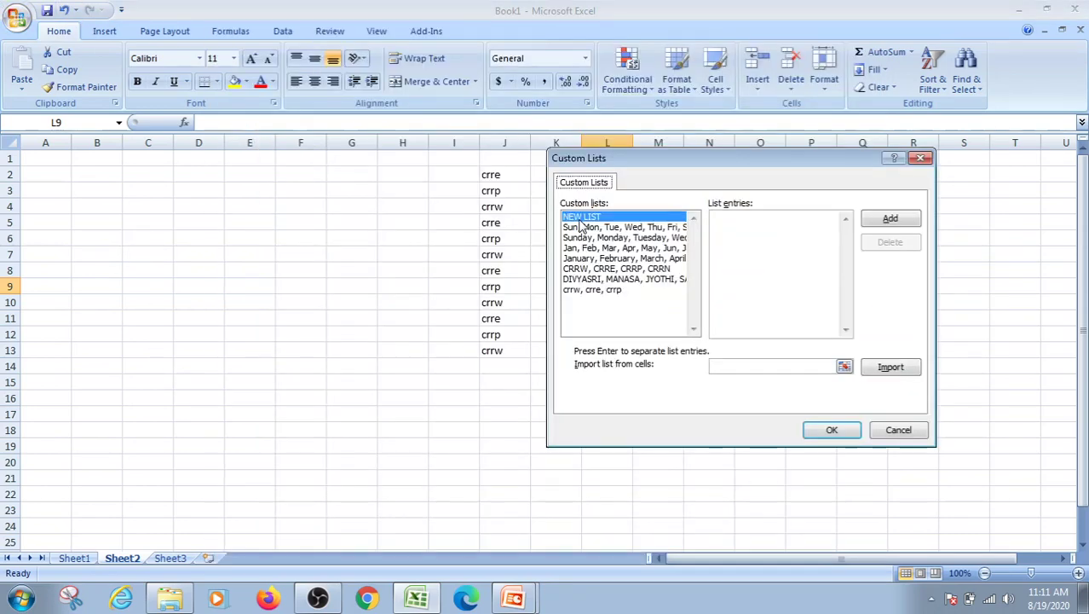
{"action": "left_click", "coordinate": [625, 281]}
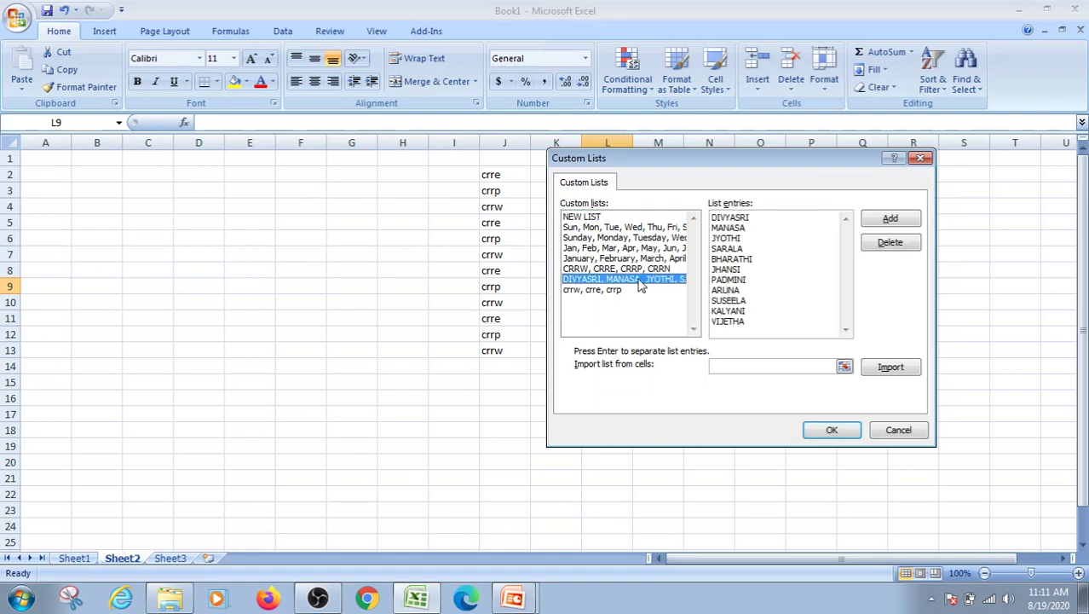
{"action": "left_click", "coordinate": [833, 430]}
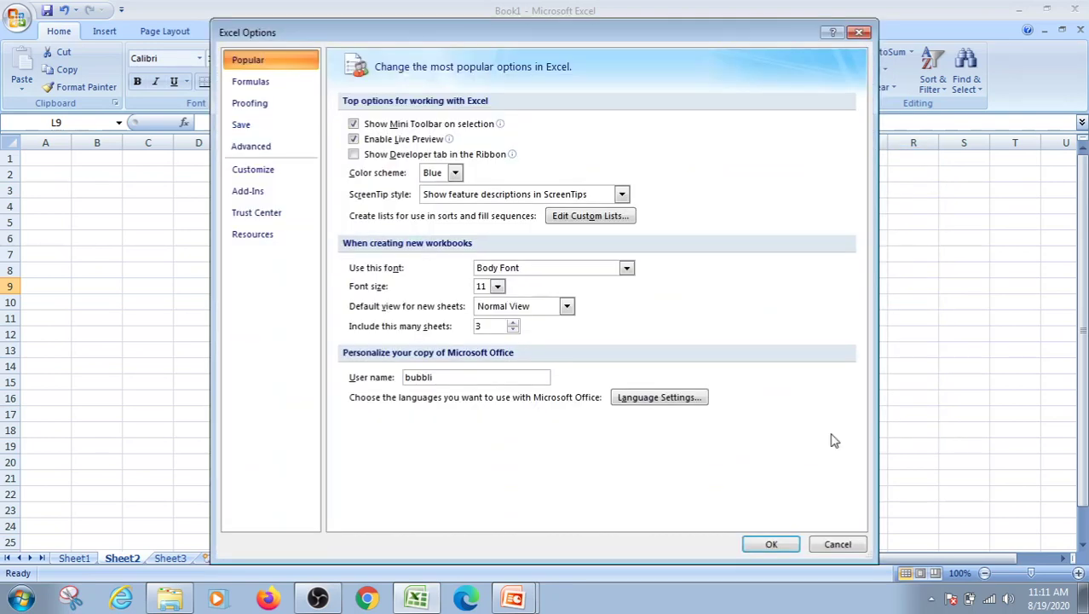
{"action": "left_click", "coordinate": [770, 542]}
{"action": "left_click", "coordinate": [663, 189]}
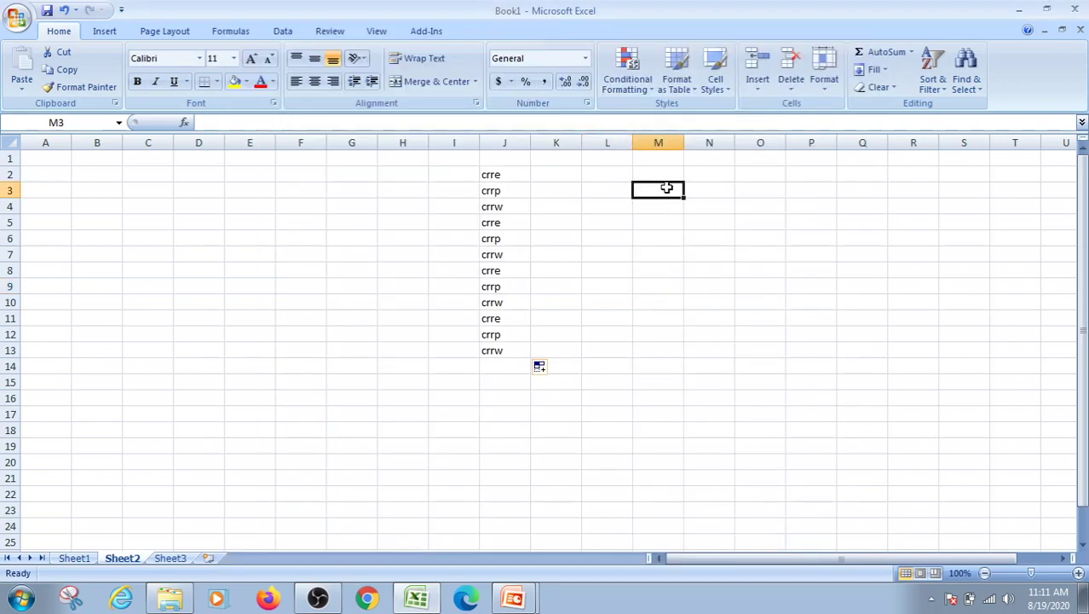
Enter the first custom-list name in M3 and fill the names list down to M20.
{"action": "type", "text": "sarala"}
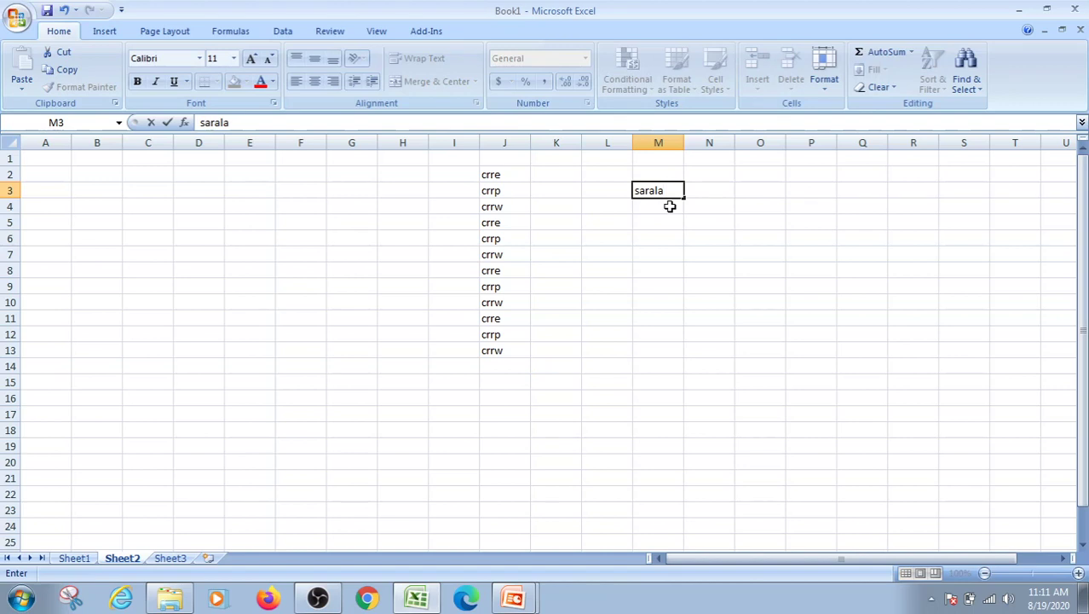
{"action": "key", "text": "ctrl+Return"}
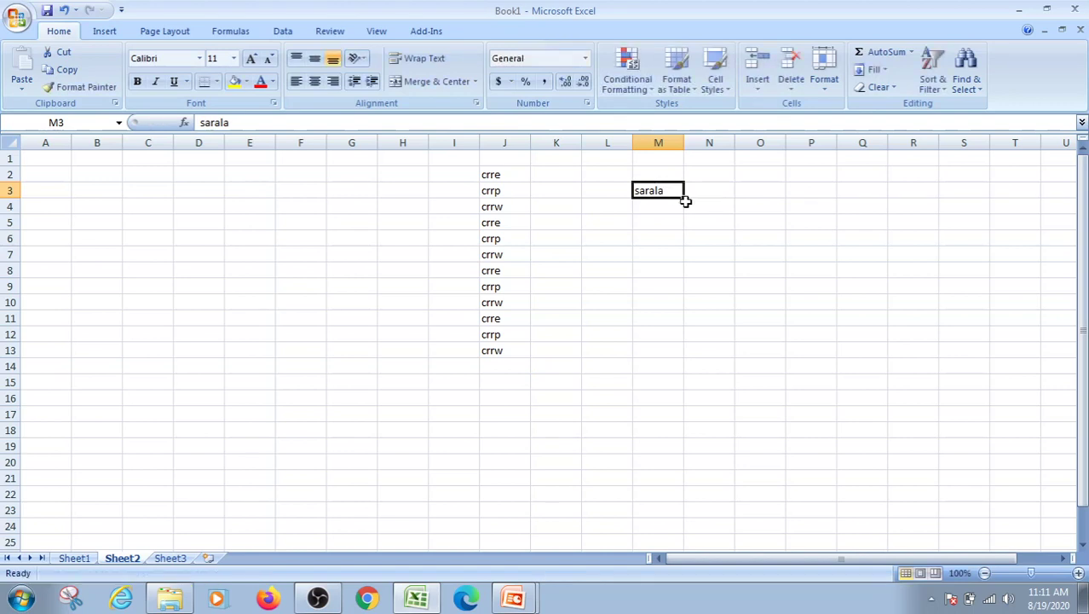
{"action": "left_click_drag", "start_coordinate": [685, 201], "coordinate": [707, 477]}
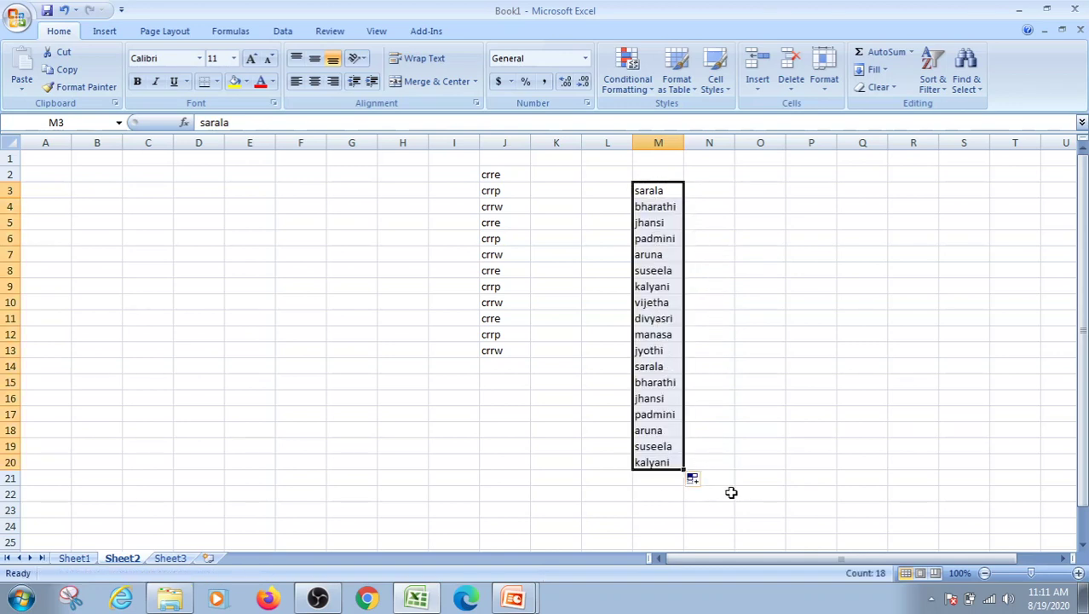
Extend row 9 to S9, move M13 to K14, fill row 14 to S14 and row 19 left to F19.
{"action": "left_click", "coordinate": [663, 289]}
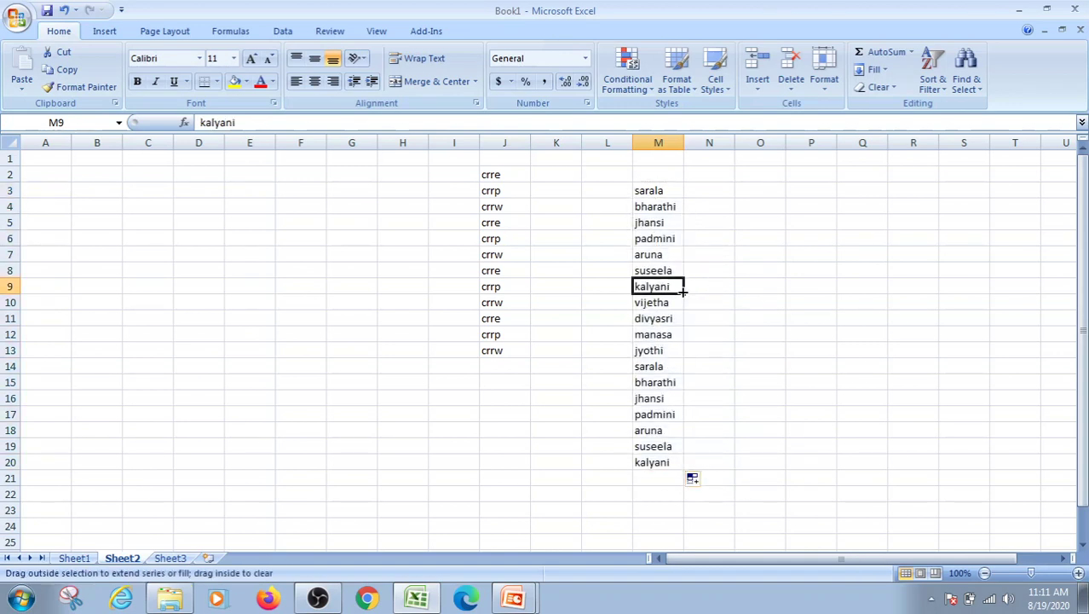
{"action": "left_click_drag", "start_coordinate": [683, 292], "coordinate": [987, 278]}
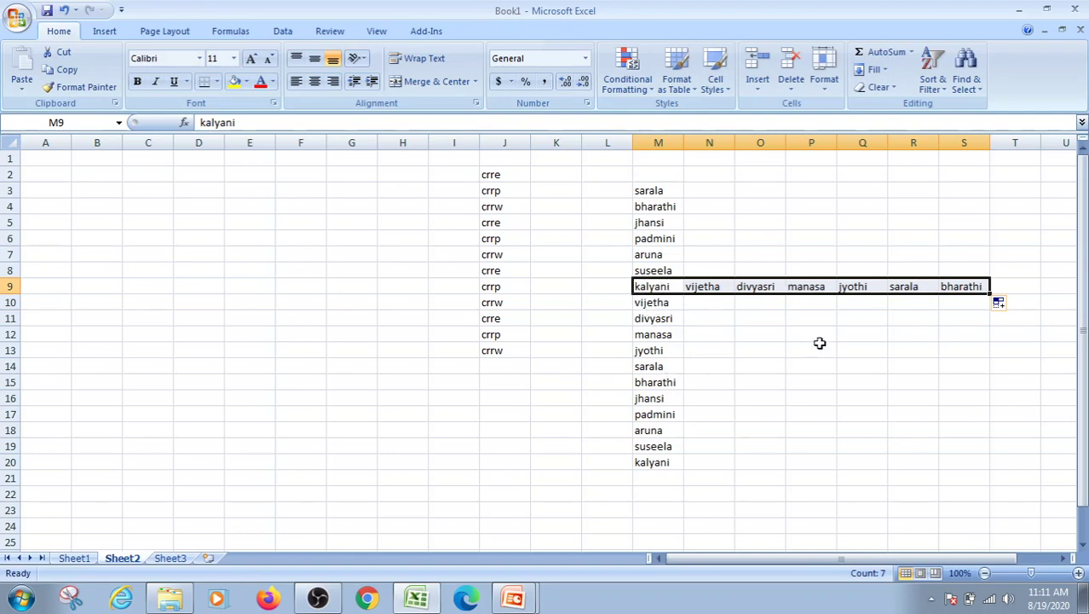
{"action": "left_click", "coordinate": [650, 352]}
{"action": "left_click_drag", "start_coordinate": [630, 361], "coordinate": [561, 369]}
{"action": "left_click", "coordinate": [658, 361]}
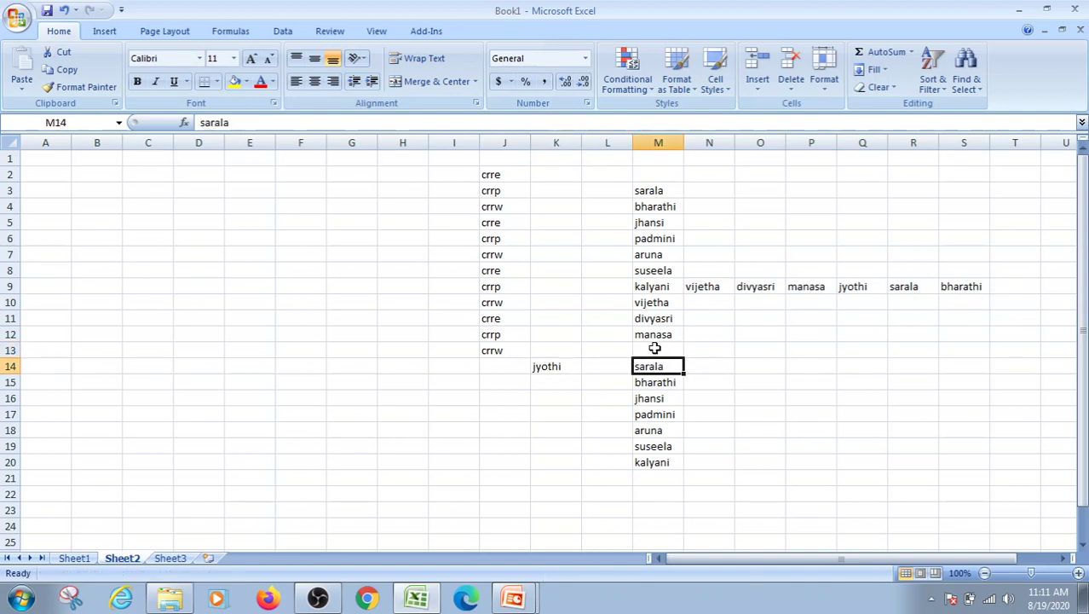
{"action": "left_click_drag", "start_coordinate": [684, 372], "coordinate": [972, 356]}
{"action": "left_click", "coordinate": [646, 450]}
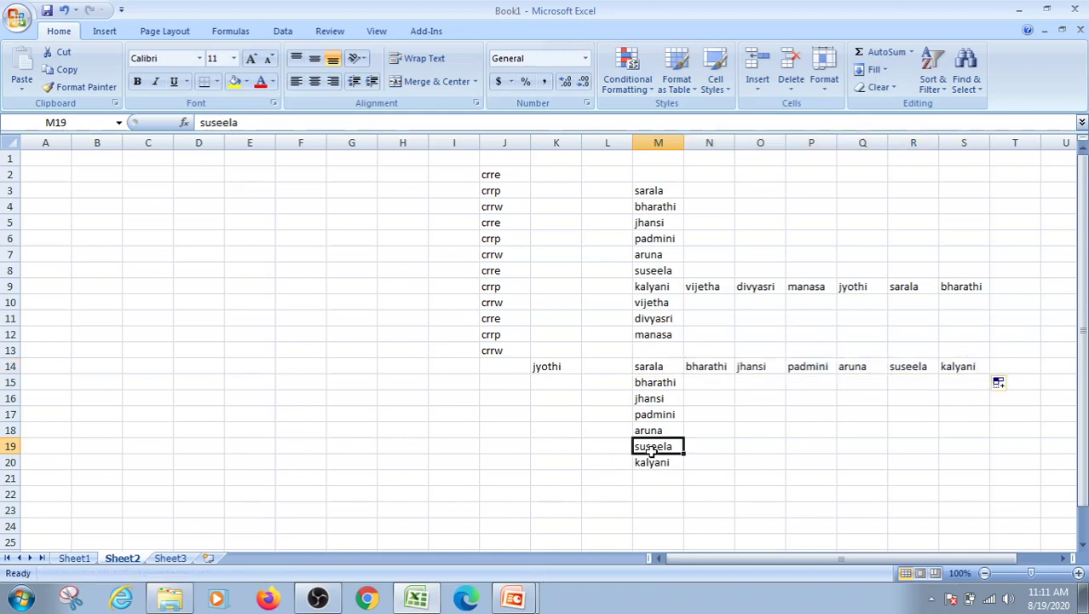
{"action": "left_click_drag", "start_coordinate": [656, 449], "coordinate": [285, 461]}
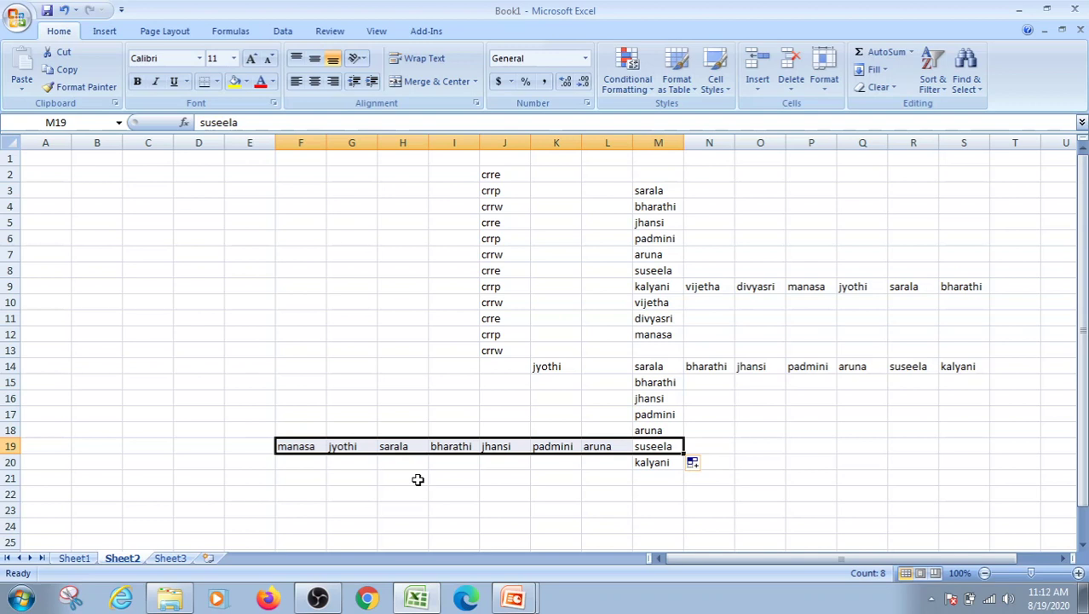
Return to the PowerPoint slideshow and advance two slides past the fill-corner instructions.
{"action": "key", "text": "alt+Tab"}
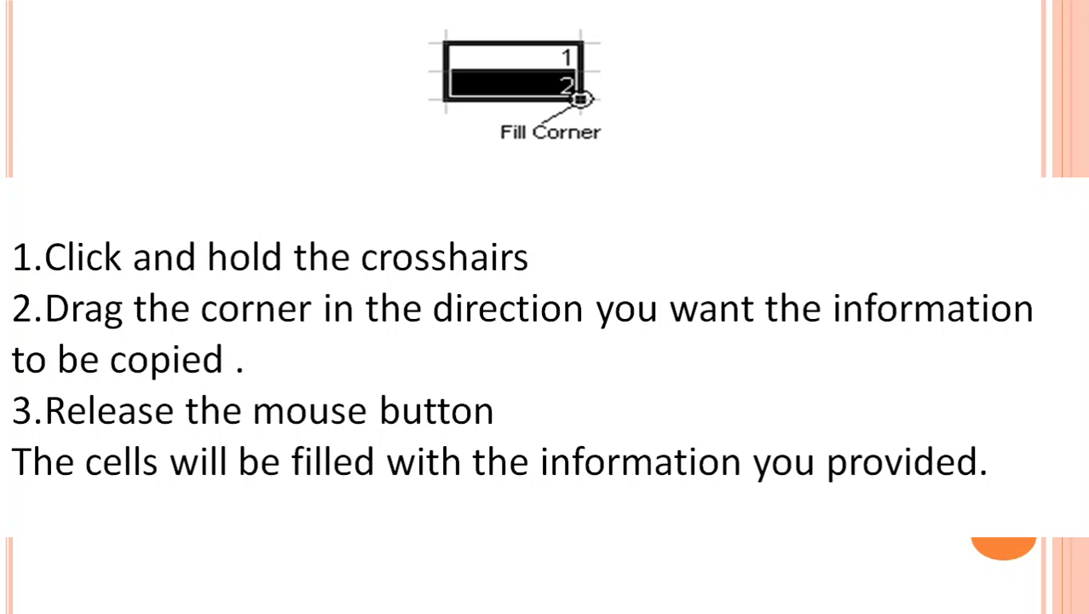
{"action": "key", "text": "Right"}
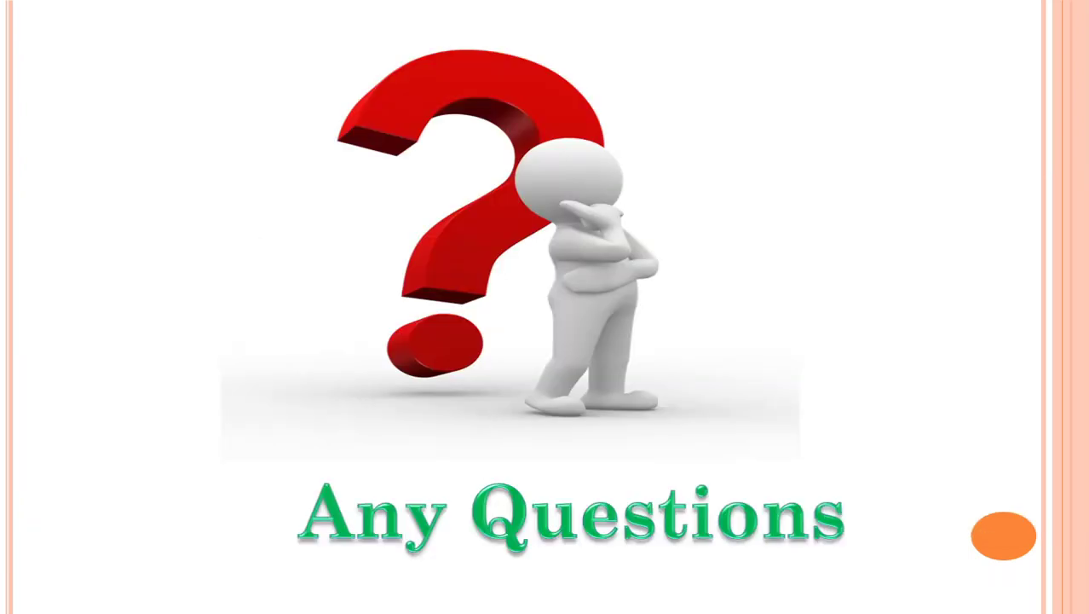
{"action": "key", "text": "Right"}
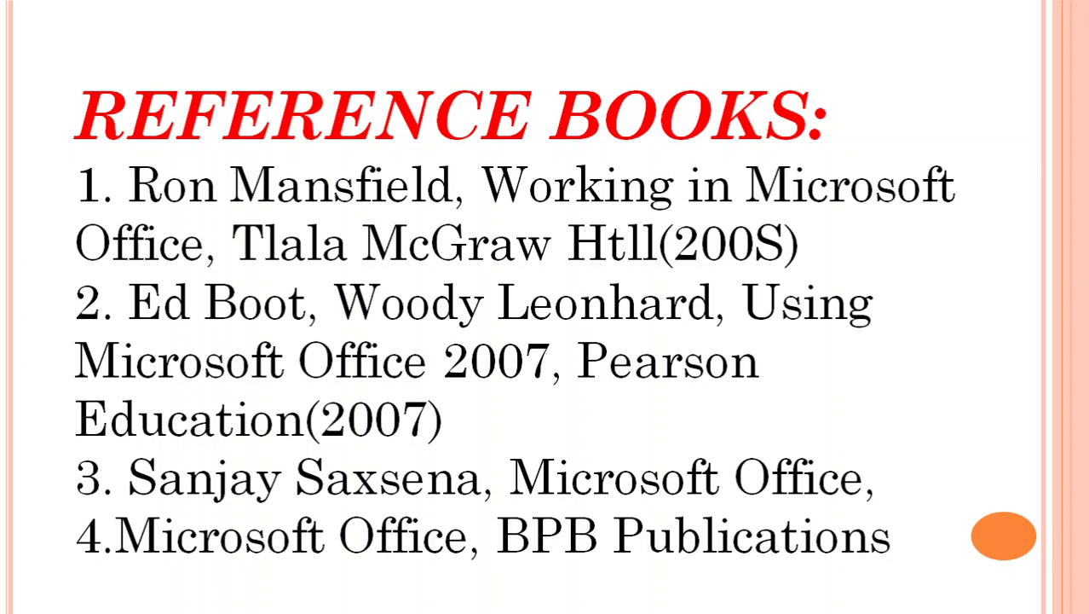